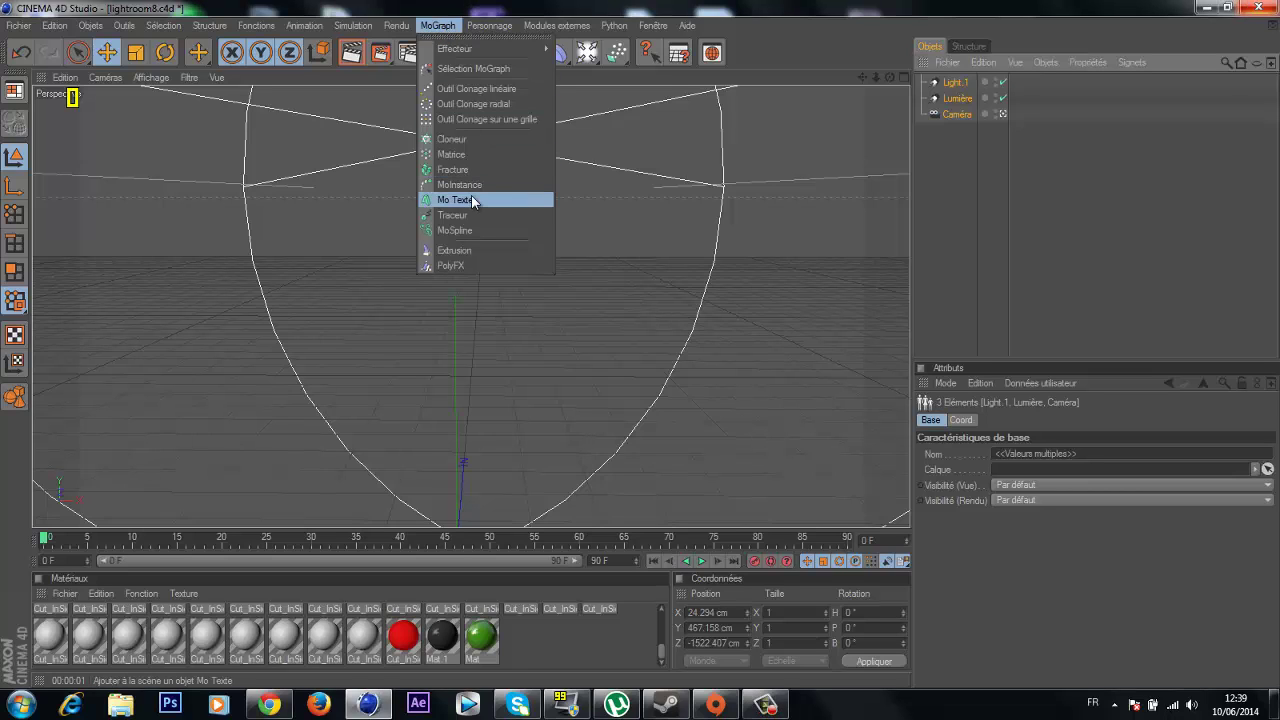
# Raise the Texte MoText above the floor, shift it left, and set its depth to 80 cm.
pyautogui.moveTo(466, 470); pyautogui.dragTo(466, 294)
pyautogui.moveTo(590, 386); pyautogui.dragTo(448, 386)
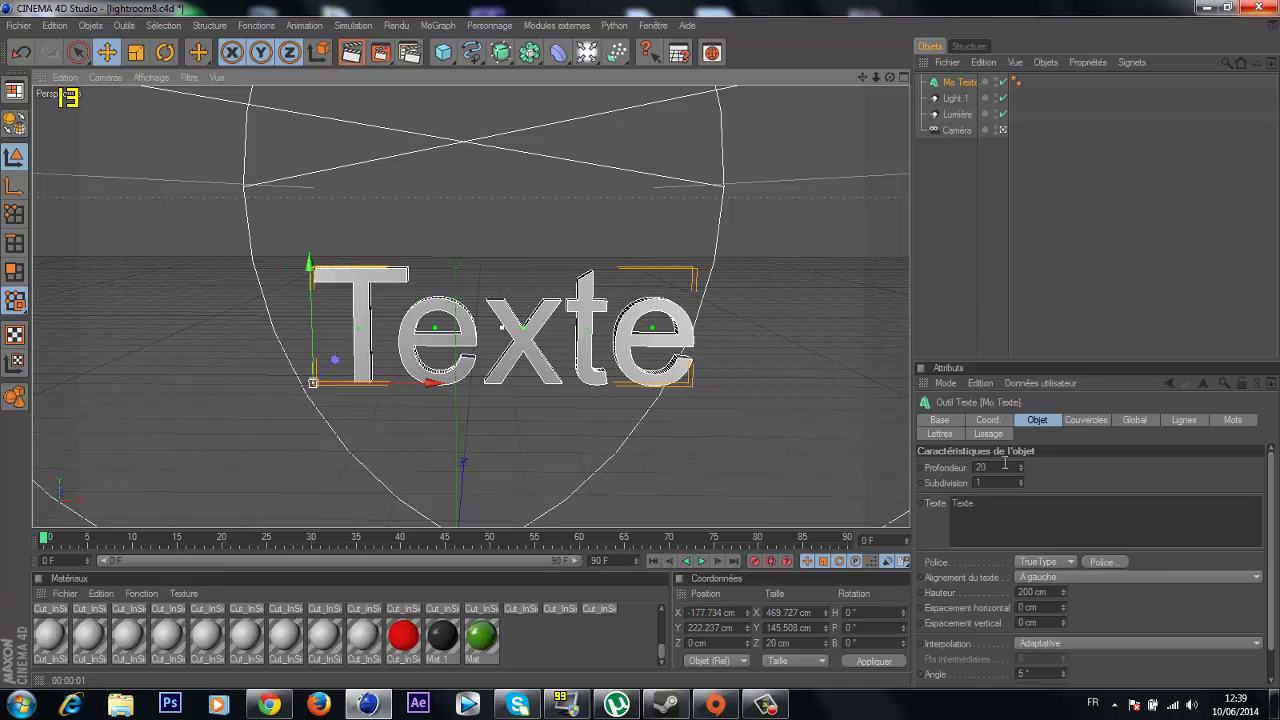
pyautogui.doubleClick(1010, 503)
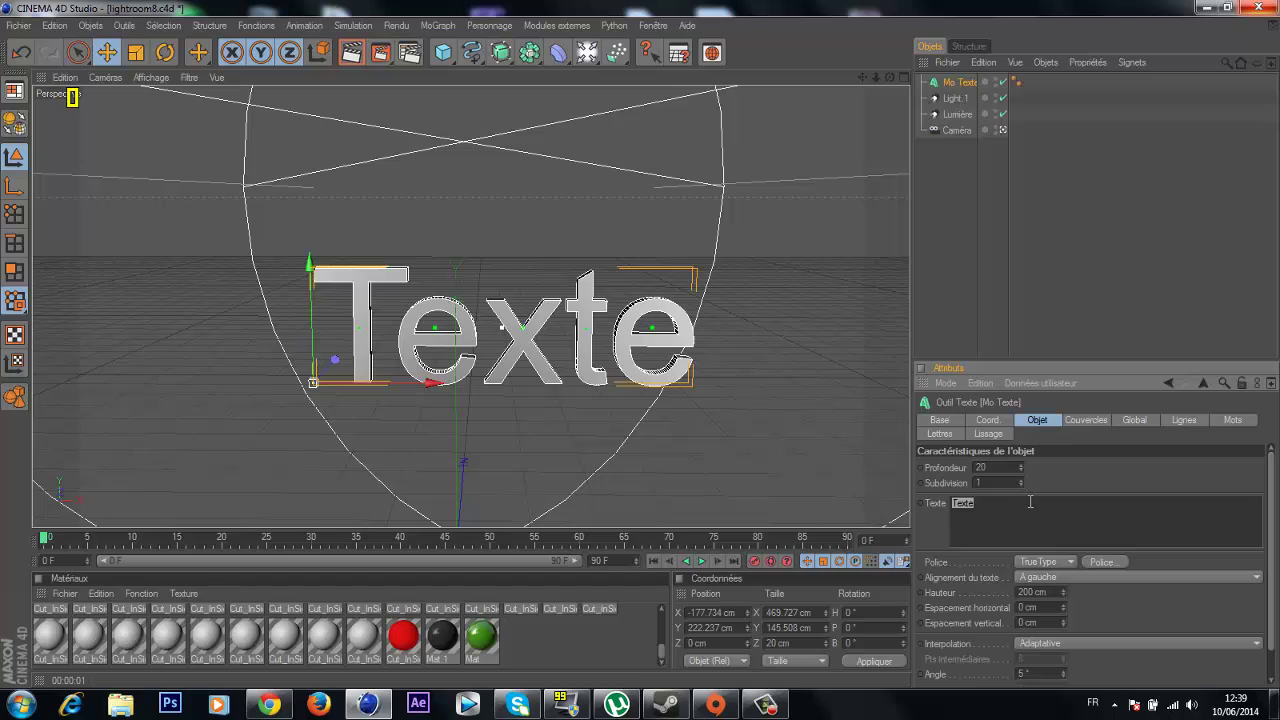
pyautogui.write('80')
pyautogui.press('Return')
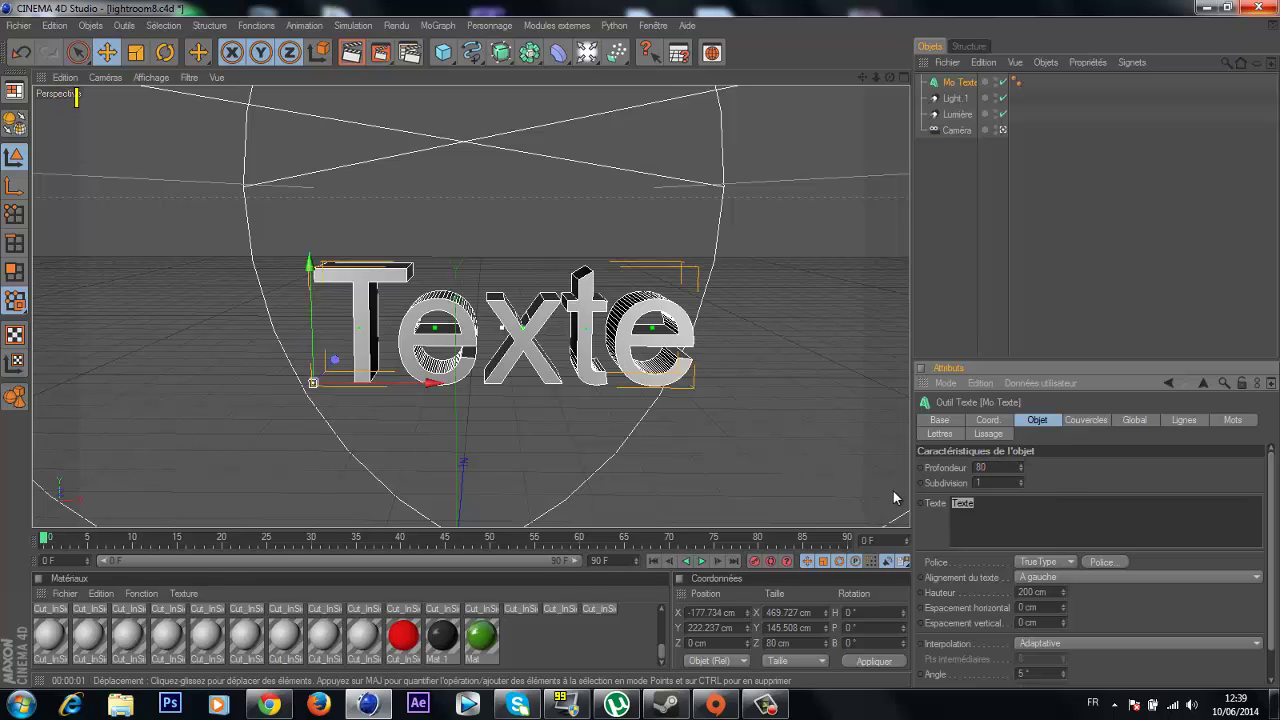
# Switch the MoText font to Electric Toaster.
pyautogui.click(1106, 562)
pyautogui.click(100, 244)
pyautogui.scroll(-3, 100, 240)
pyautogui.click(107, 215)
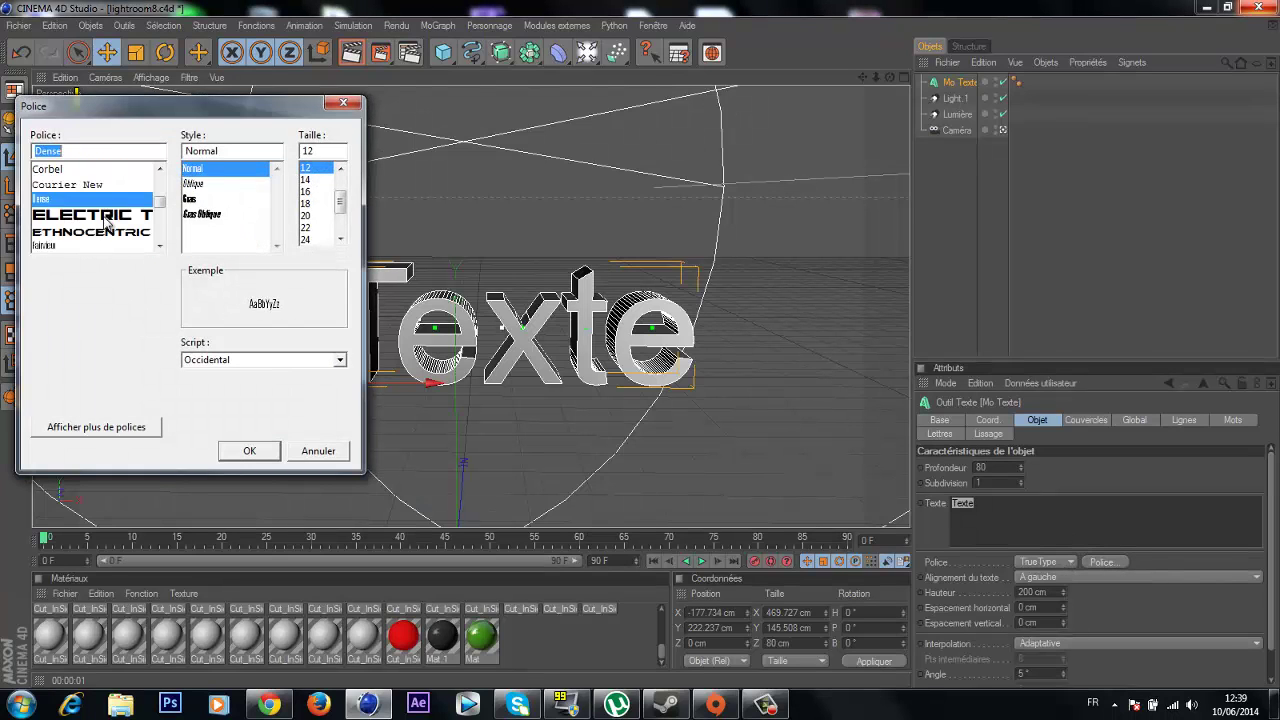
pyautogui.click(245, 452)
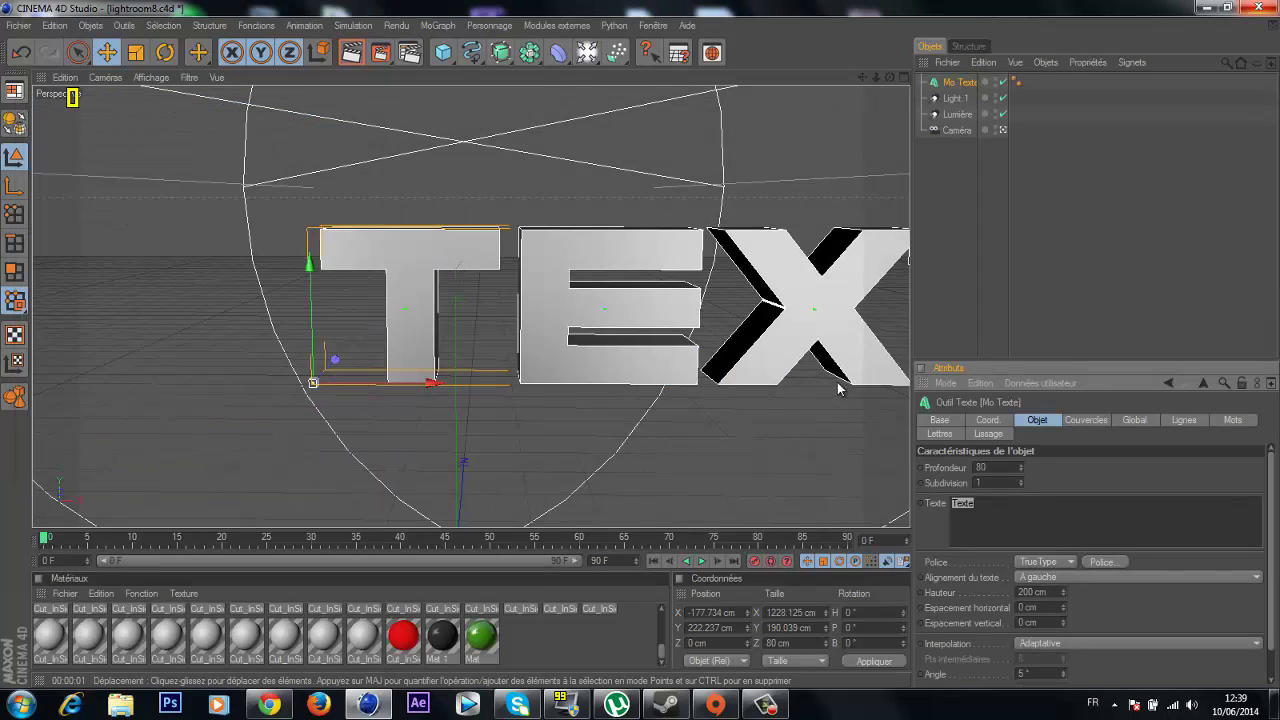
# Reduce the text height to 145 cm and reposition TEXTE to centre it in view.
pyautogui.moveTo(1064, 592); pyautogui.dragTo(1066, 598)
pyautogui.moveTo(438, 382); pyautogui.dragTo(185, 382)
pyautogui.moveTo(638, 343); pyautogui.dragTo(618, 352)
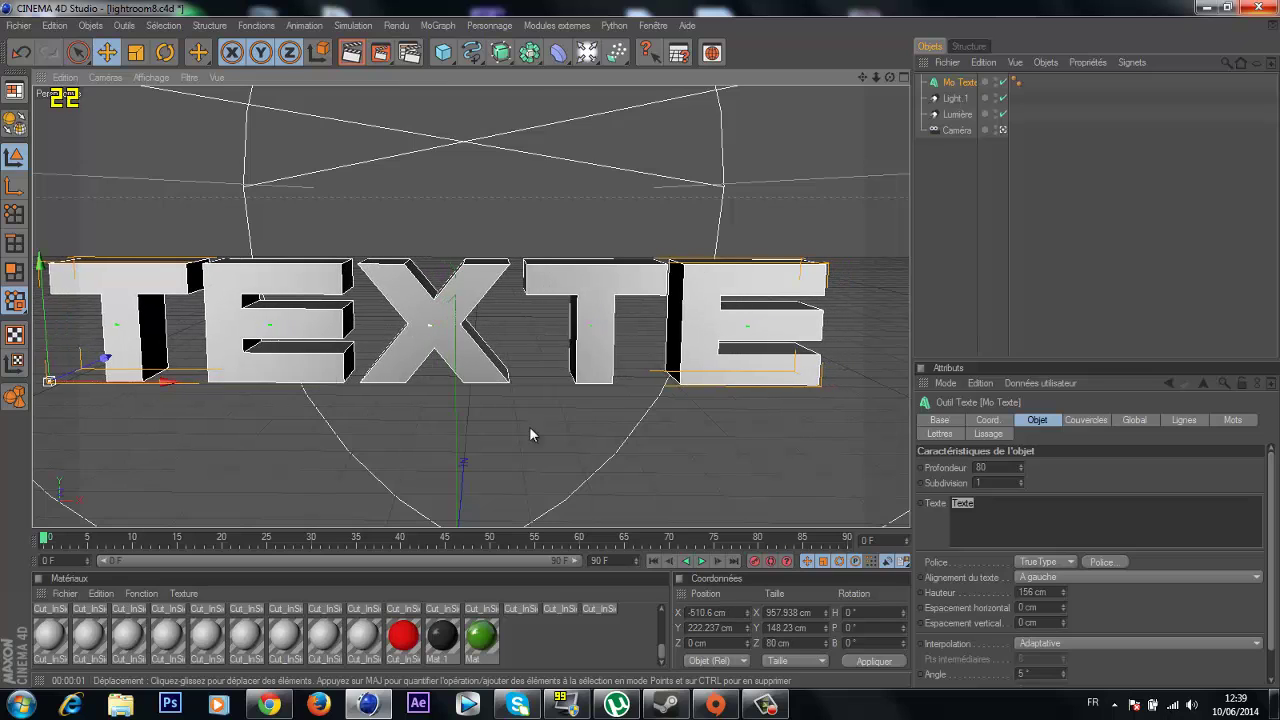
pyautogui.moveTo(1065, 603); pyautogui.dragTo(1065, 603)
pyautogui.moveTo(166, 381); pyautogui.dragTo(641, 344)
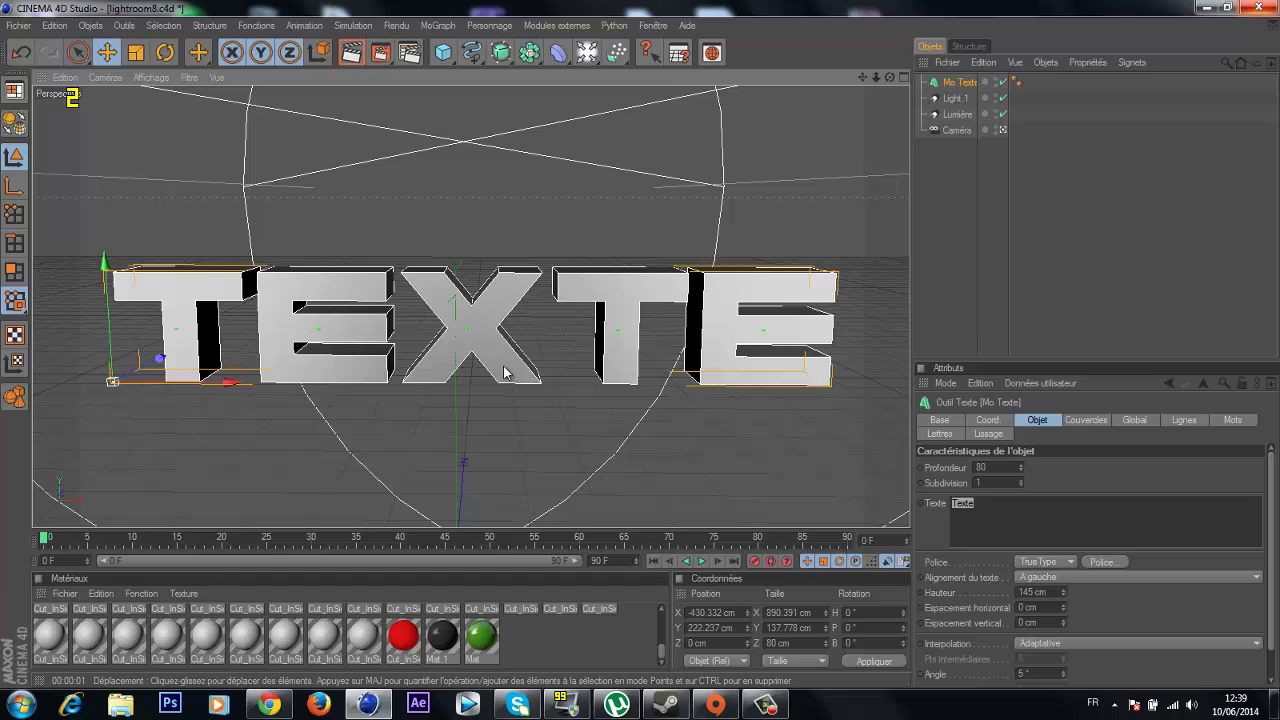
pyautogui.click(955, 84)
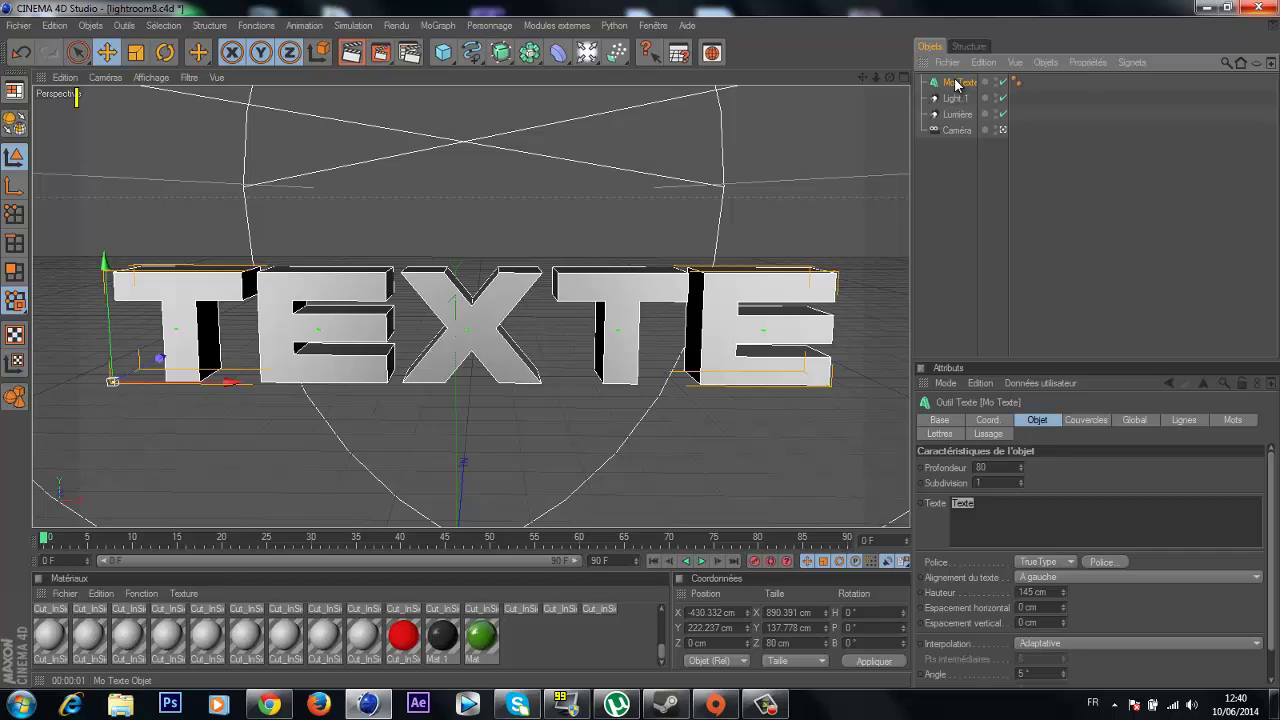
# Copy and paste the Mo Texte object with Ctrl+C and Ctrl+V to make duplicates.
pyautogui.hotkey('ctrl', 'c')
pyautogui.hotkey('ctrl', 'v')
pyautogui.hotkey('ctrl', 'v')
pyautogui.hotkey('ctrl', 'v')
pyautogui.hotkey('ctrl', 'v')
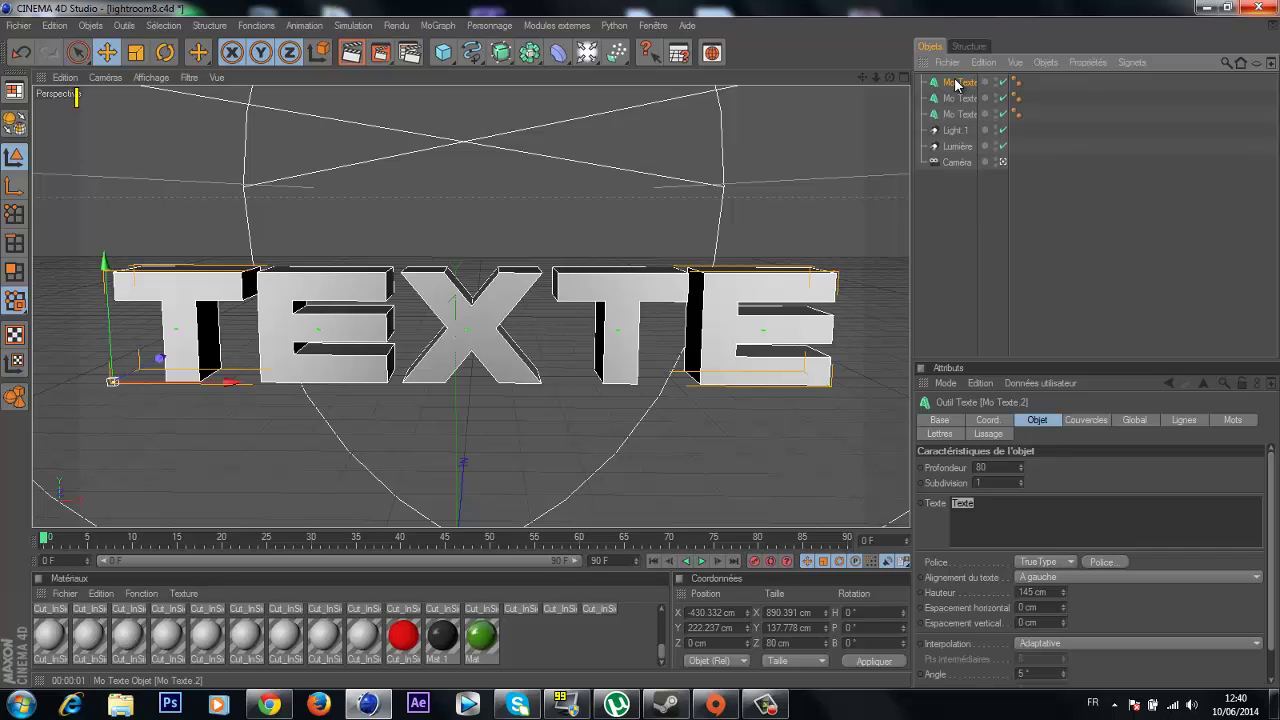
pyautogui.hotkey('ctrl', 'v')
pyautogui.hotkey('ctrl', 'v')
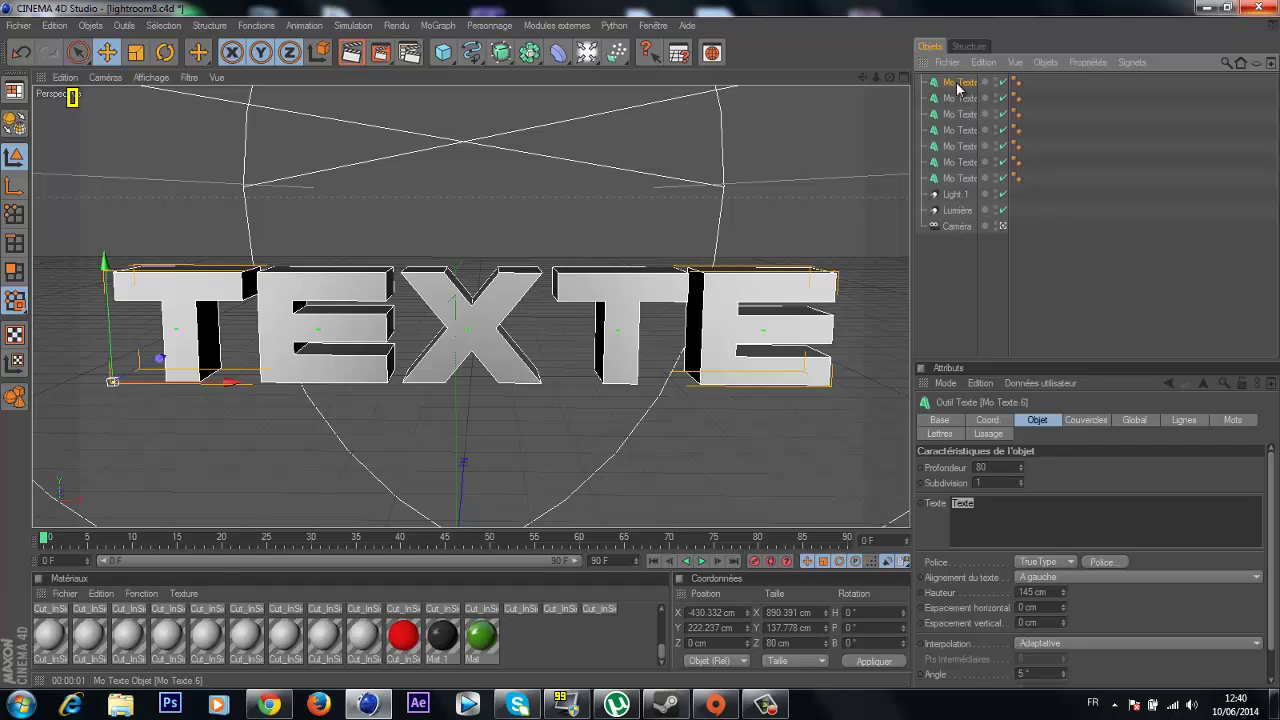
# Set the start cap to bevel only with a 2 cm radius.
pyautogui.click(1082, 419)
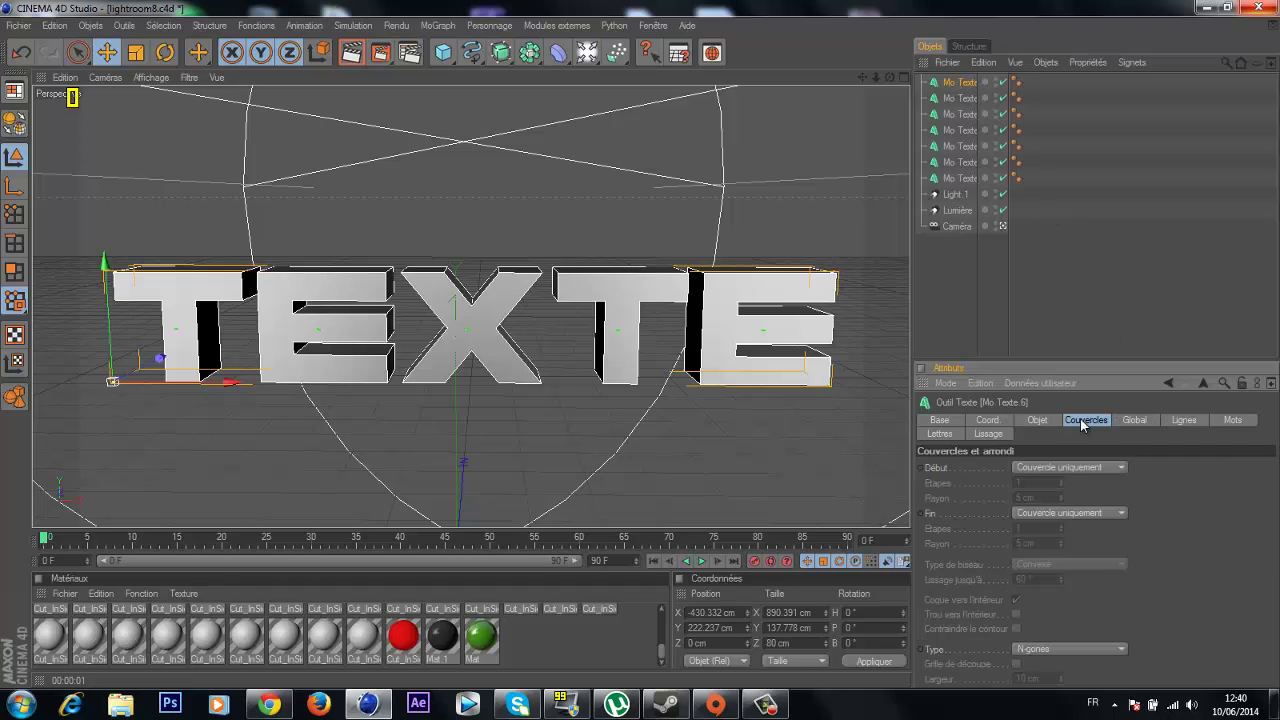
pyautogui.click(1075, 467)
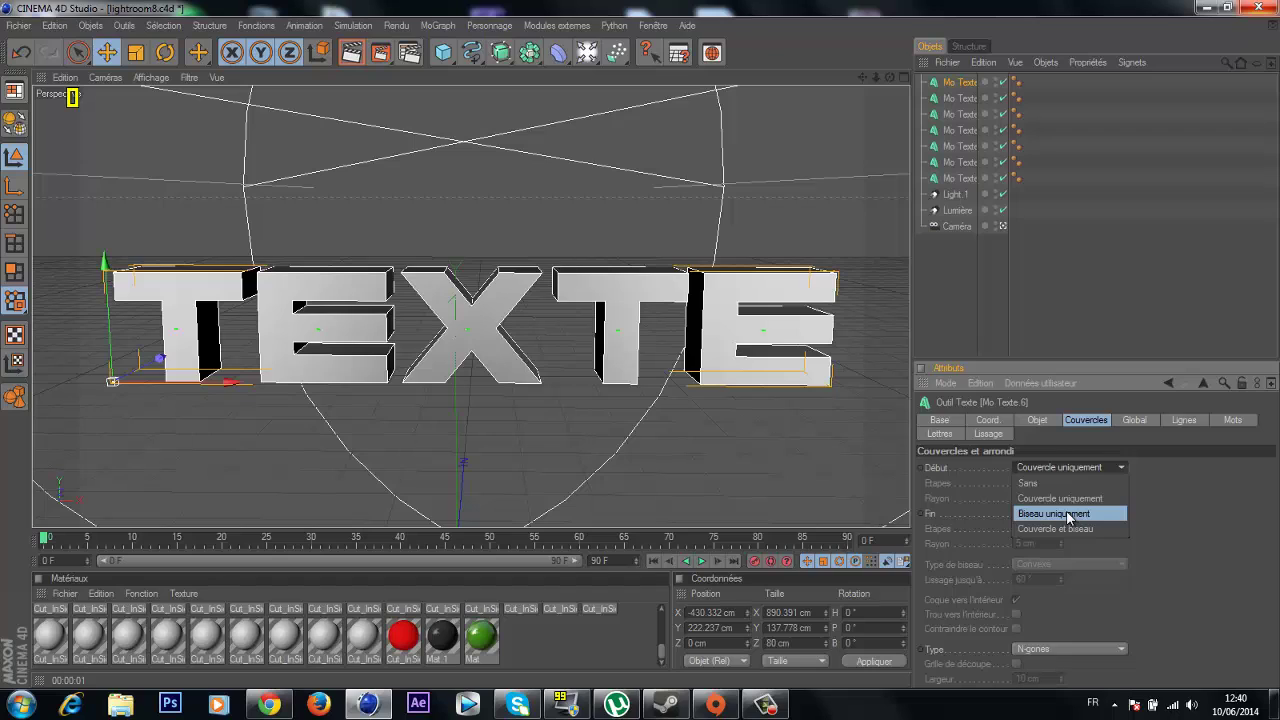
pyautogui.click(1068, 514)
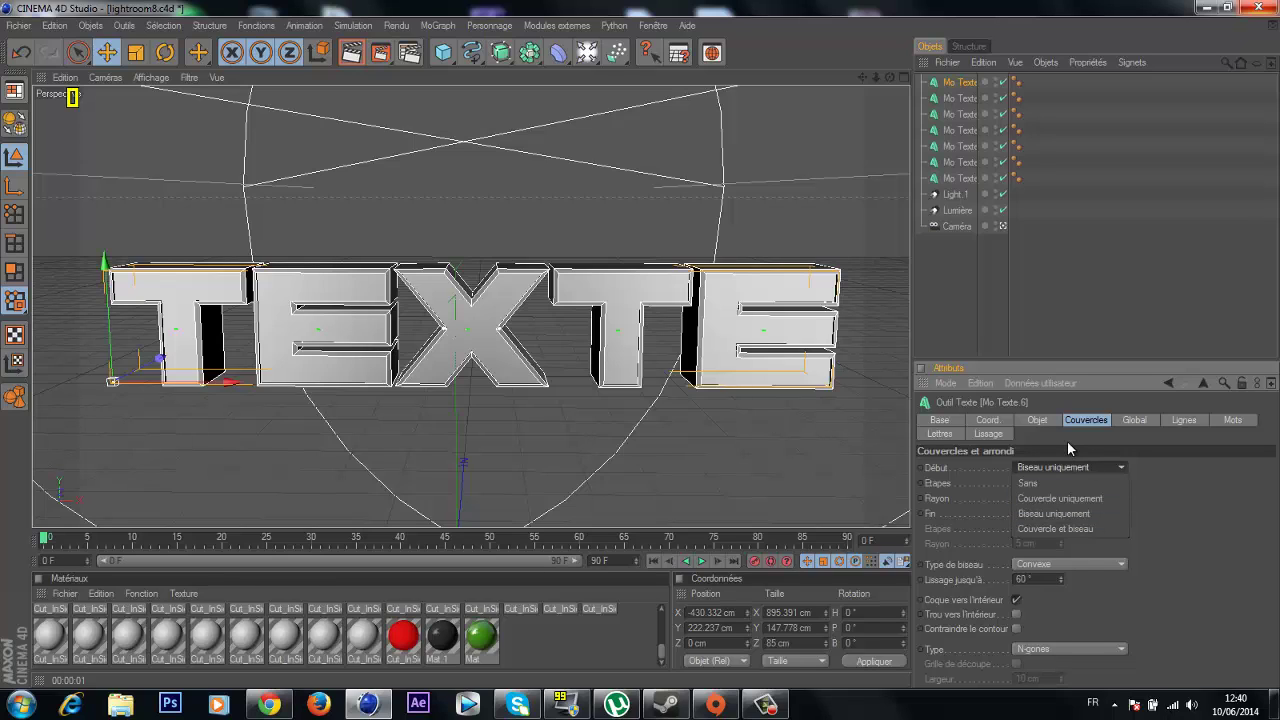
pyautogui.click(1052, 516)
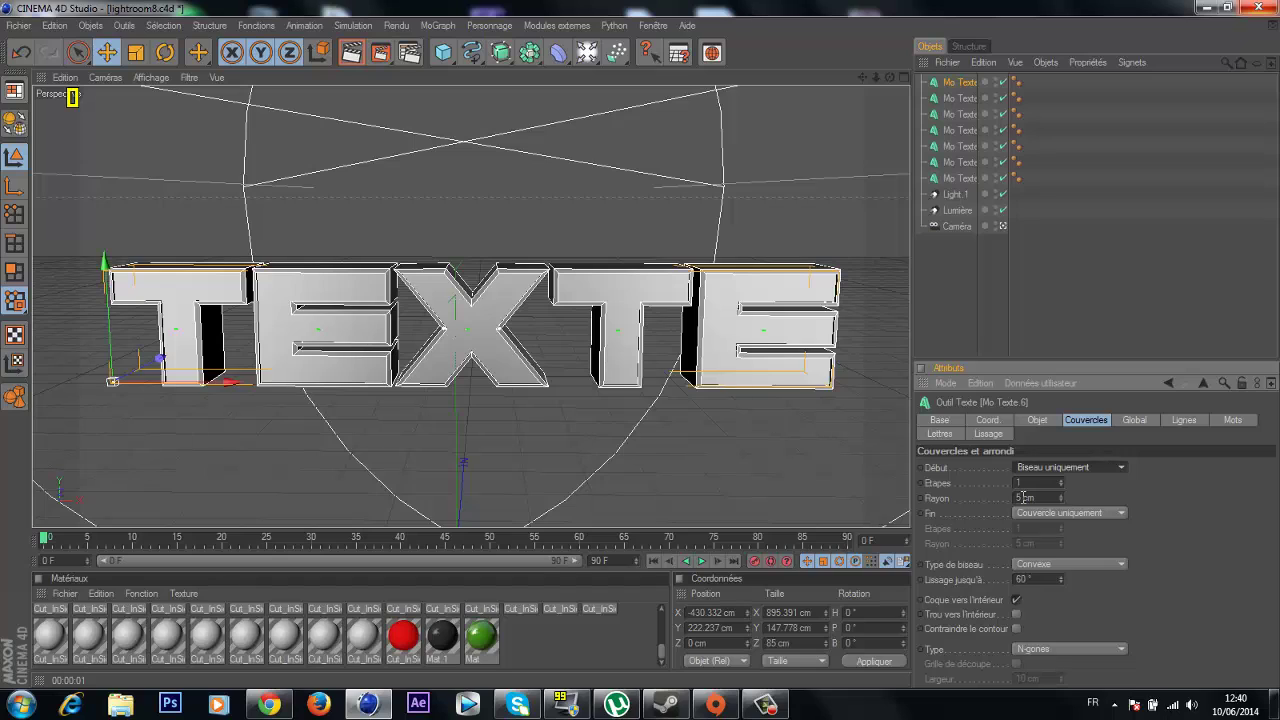
pyautogui.doubleClick(1020, 497)
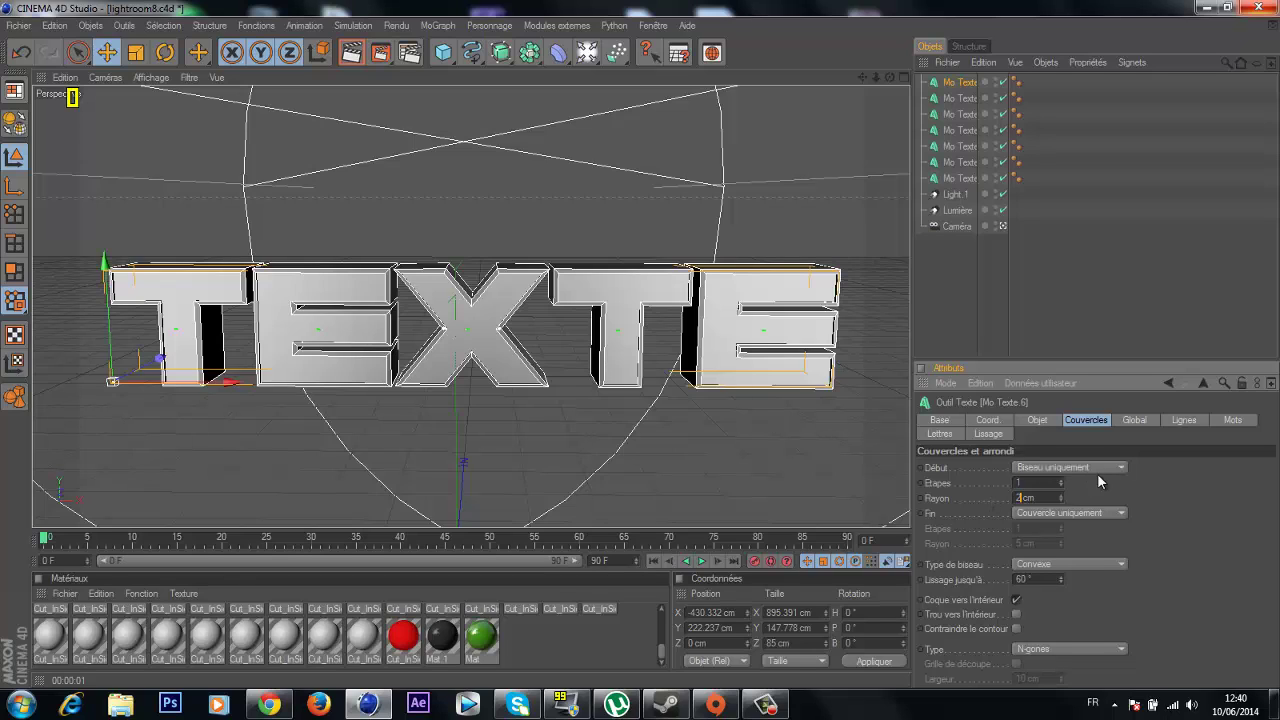
pyautogui.press('Return')
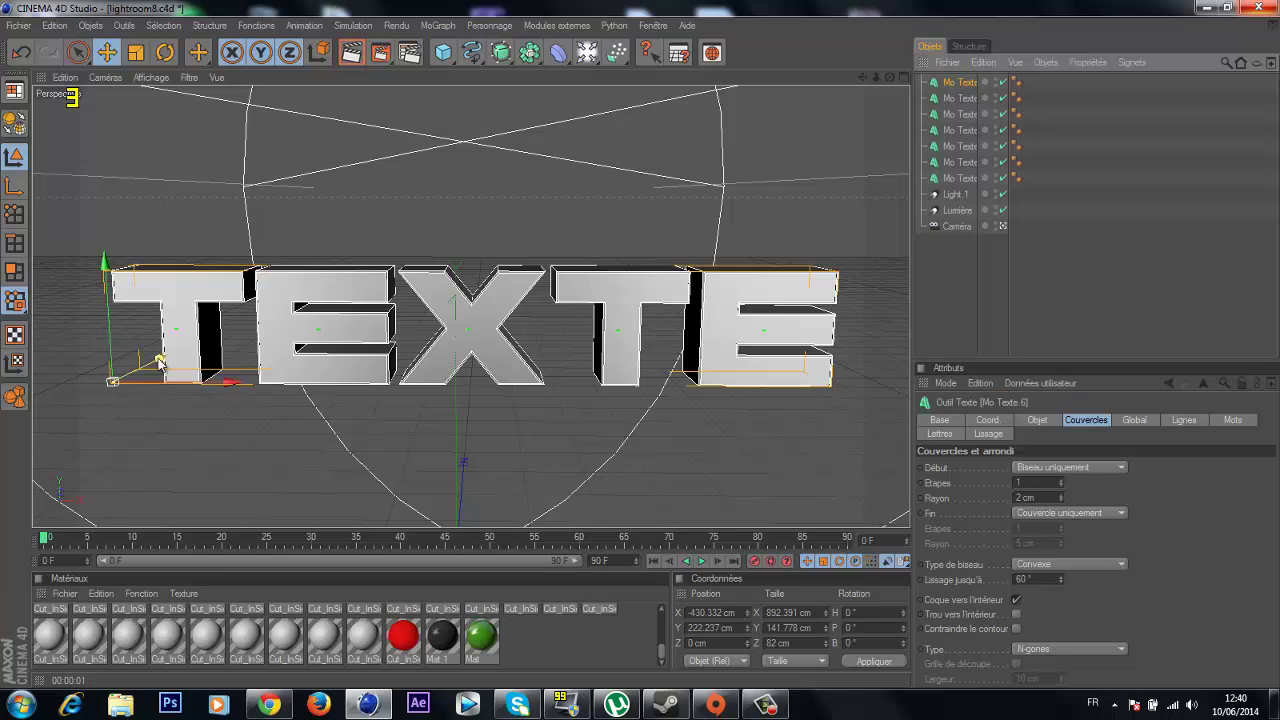
# Nudge the text copies slightly along Z to offset them in depth.
pyautogui.moveTo(640, 350); pyautogui.dragTo(645, 351)
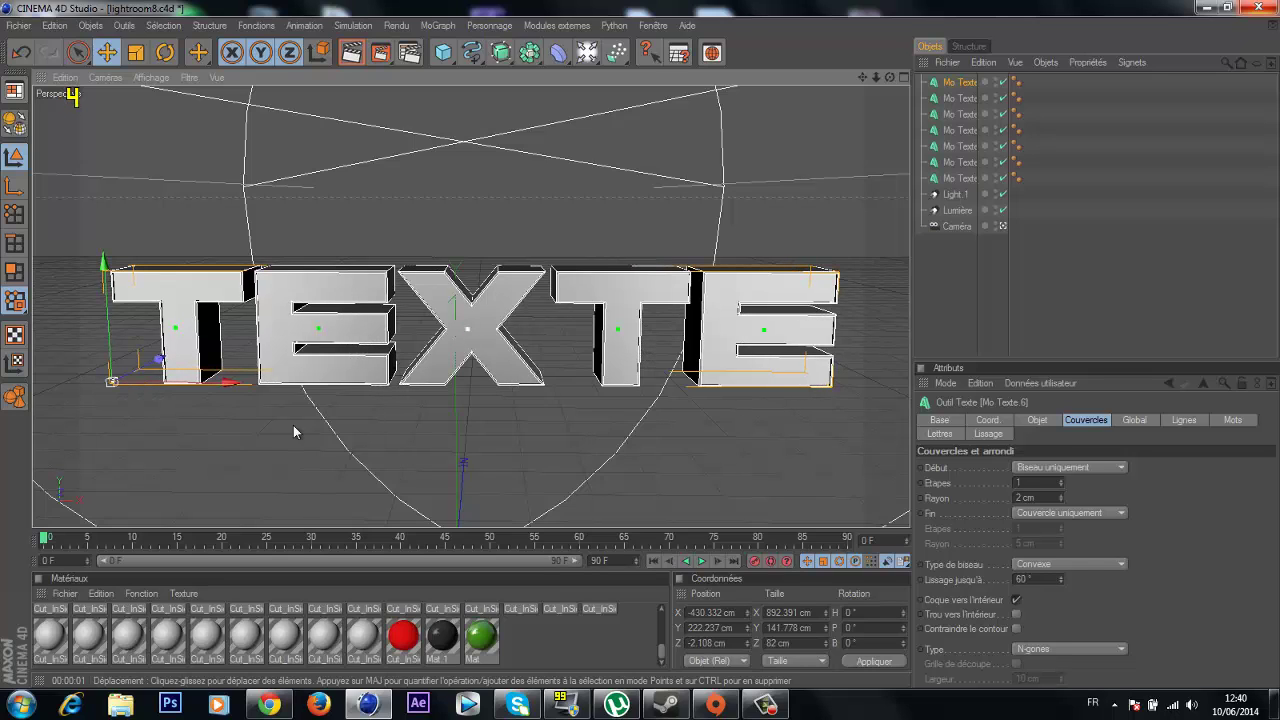
pyautogui.click(753, 459)
pyautogui.click(955, 82)
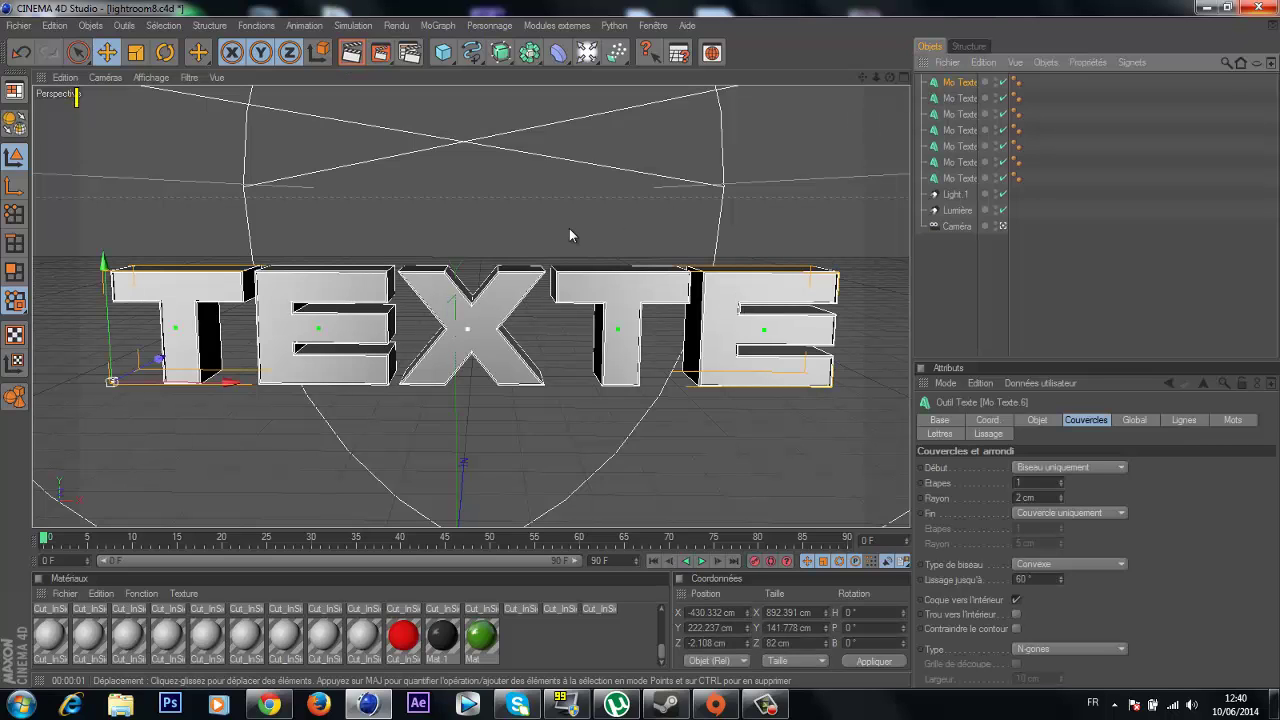
pyautogui.moveTo(165, 362); pyautogui.dragTo(184, 370)
# Apply the dark Mat 1 material to the remaining Mo Texte objects, darkening the T.
pyautogui.click(531, 403)
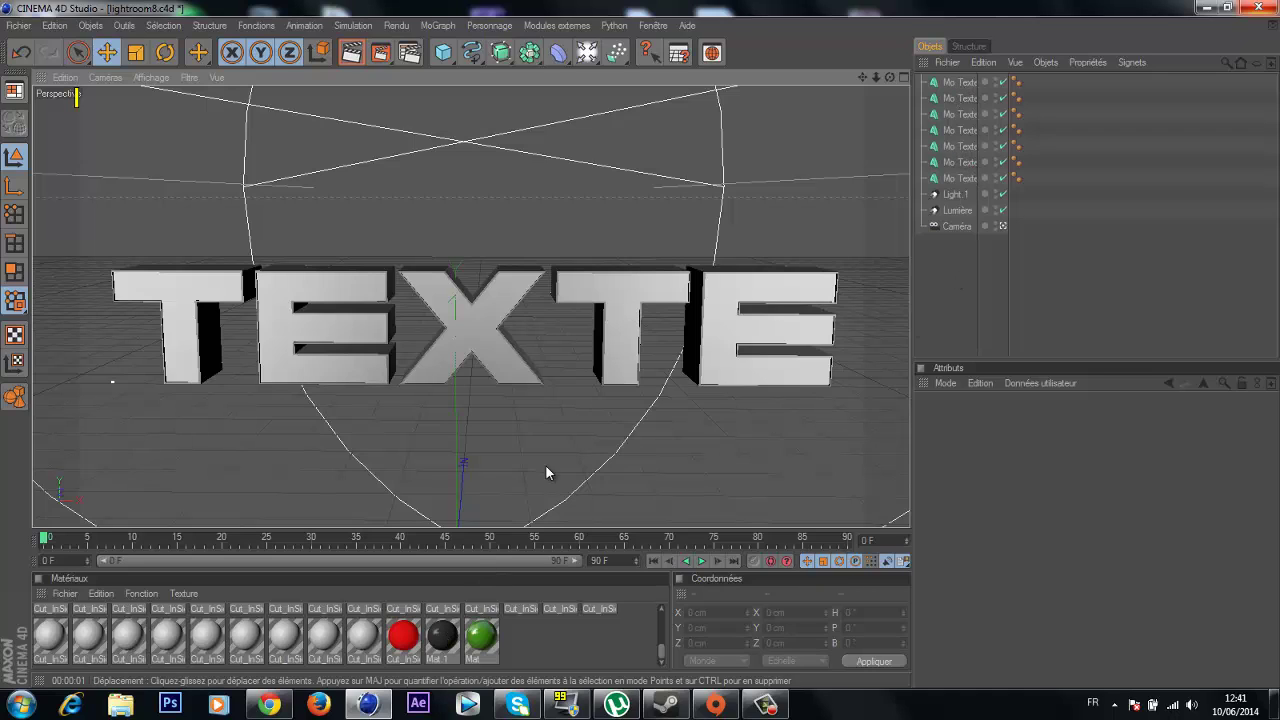
pyautogui.moveTo(436, 641); pyautogui.dragTo(957, 147)
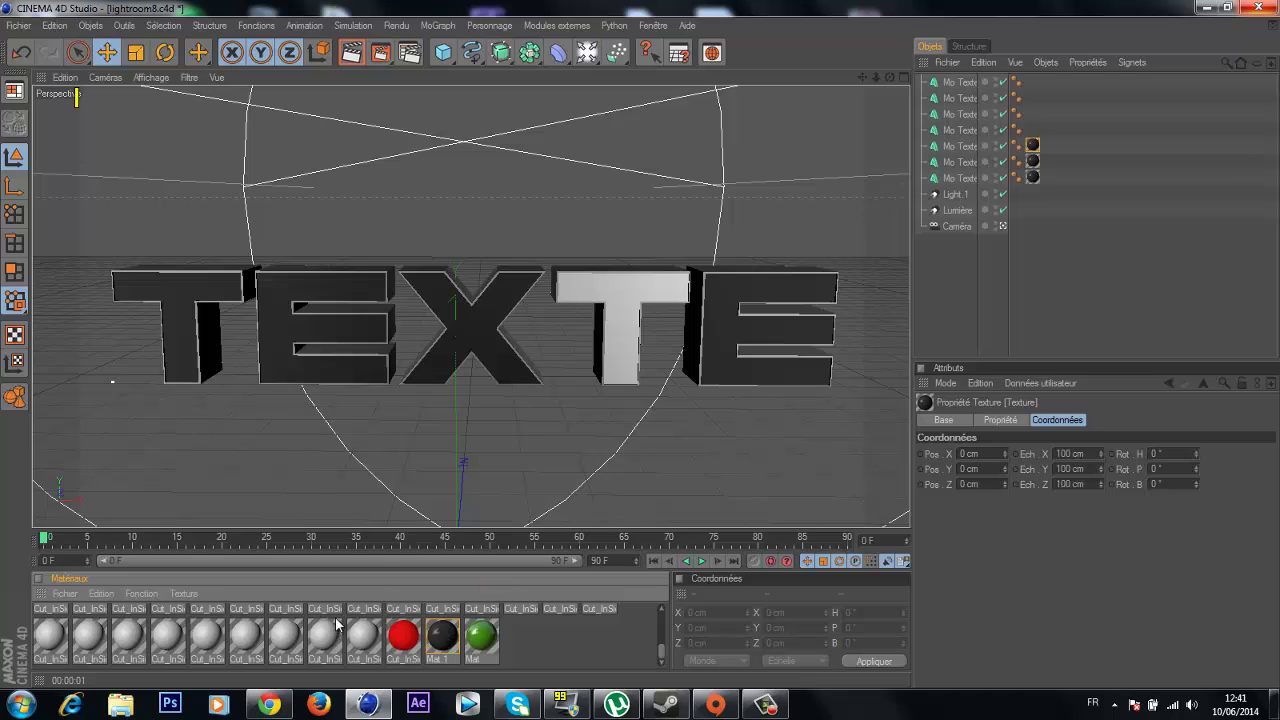
pyautogui.moveTo(432, 640); pyautogui.dragTo(960, 129)
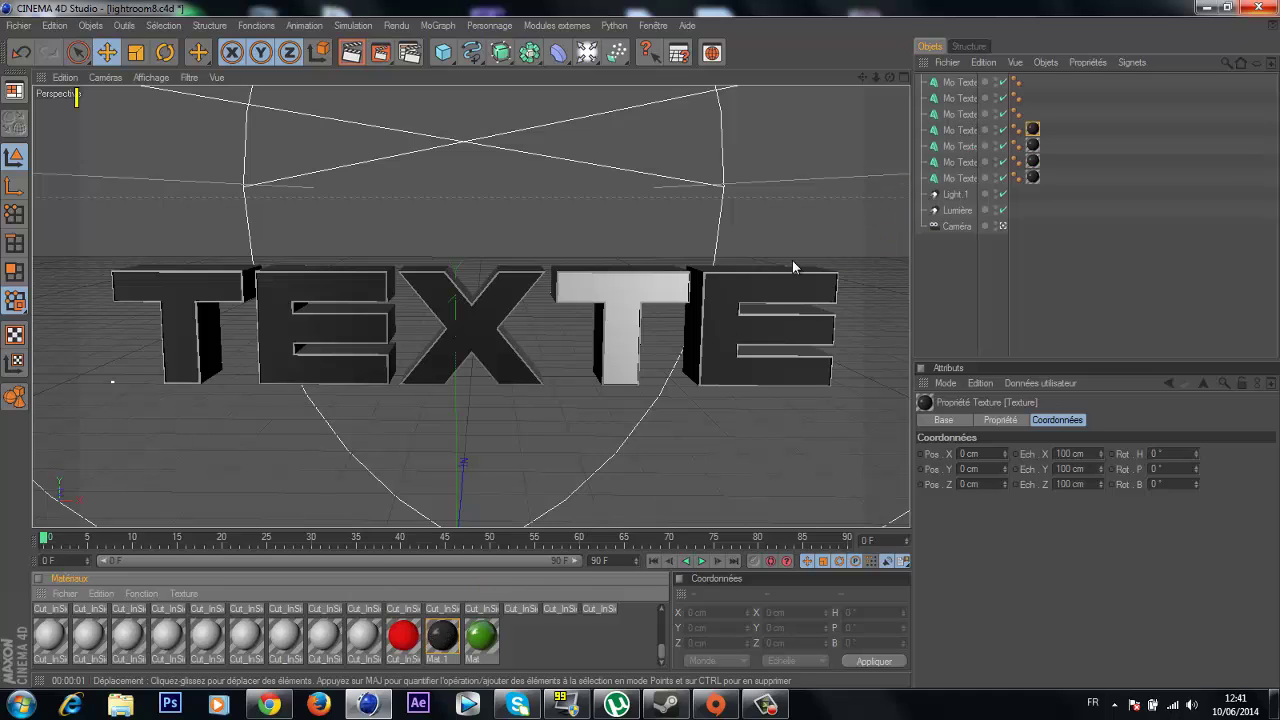
pyautogui.moveTo(446, 630); pyautogui.dragTo(958, 113)
pyautogui.moveTo(452, 640); pyautogui.dragTo(958, 100)
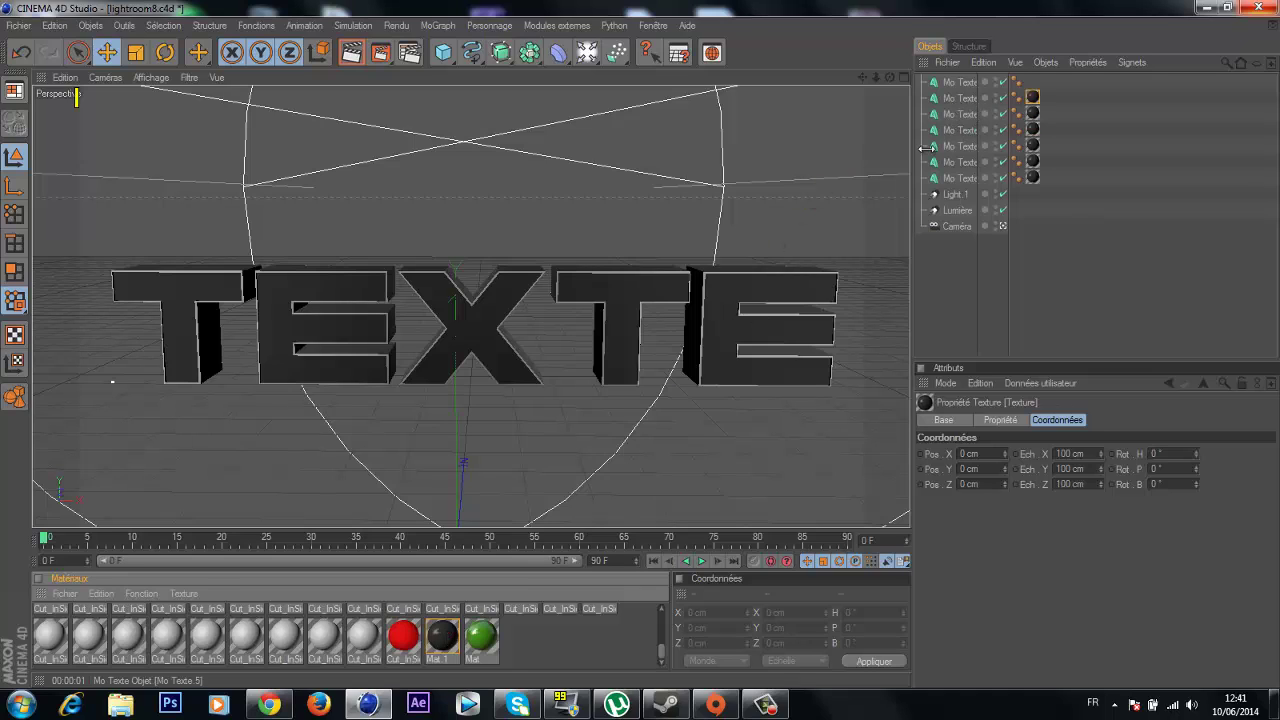
# Create the Cut_InSide material and give it a near-white base colour.
pyautogui.doubleClick(521, 641)
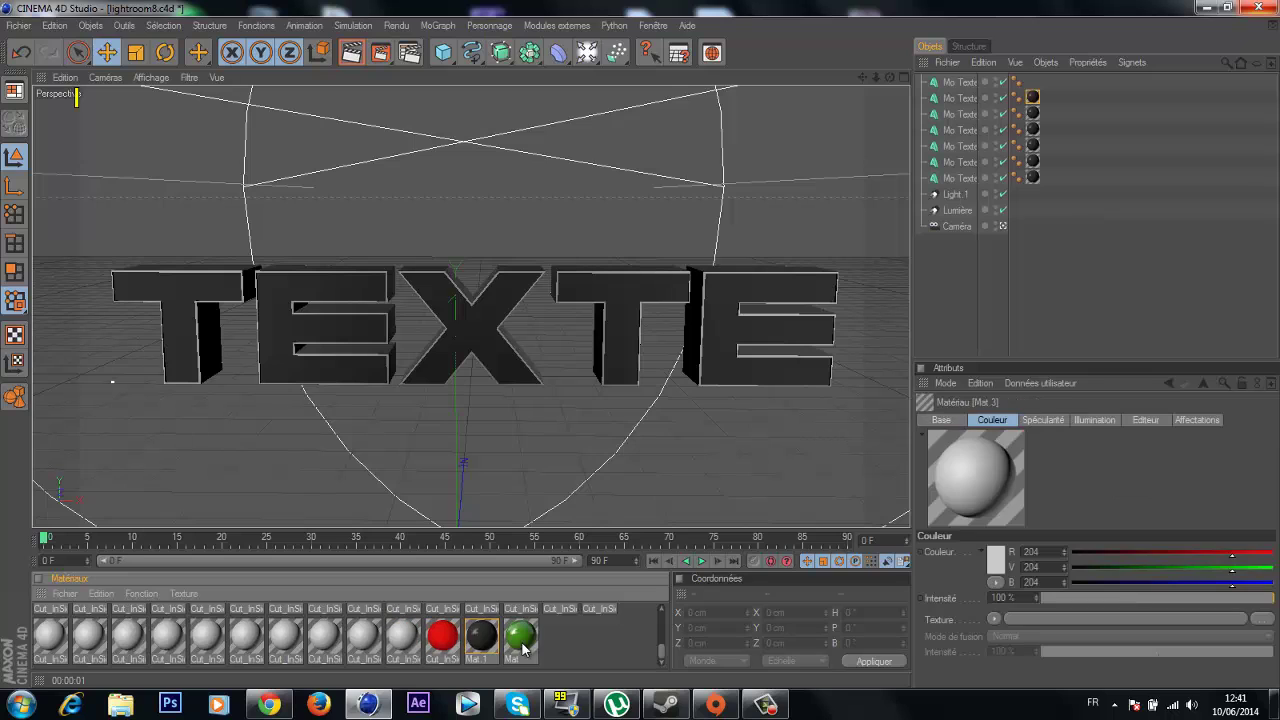
pyautogui.doubleClick(400, 640)
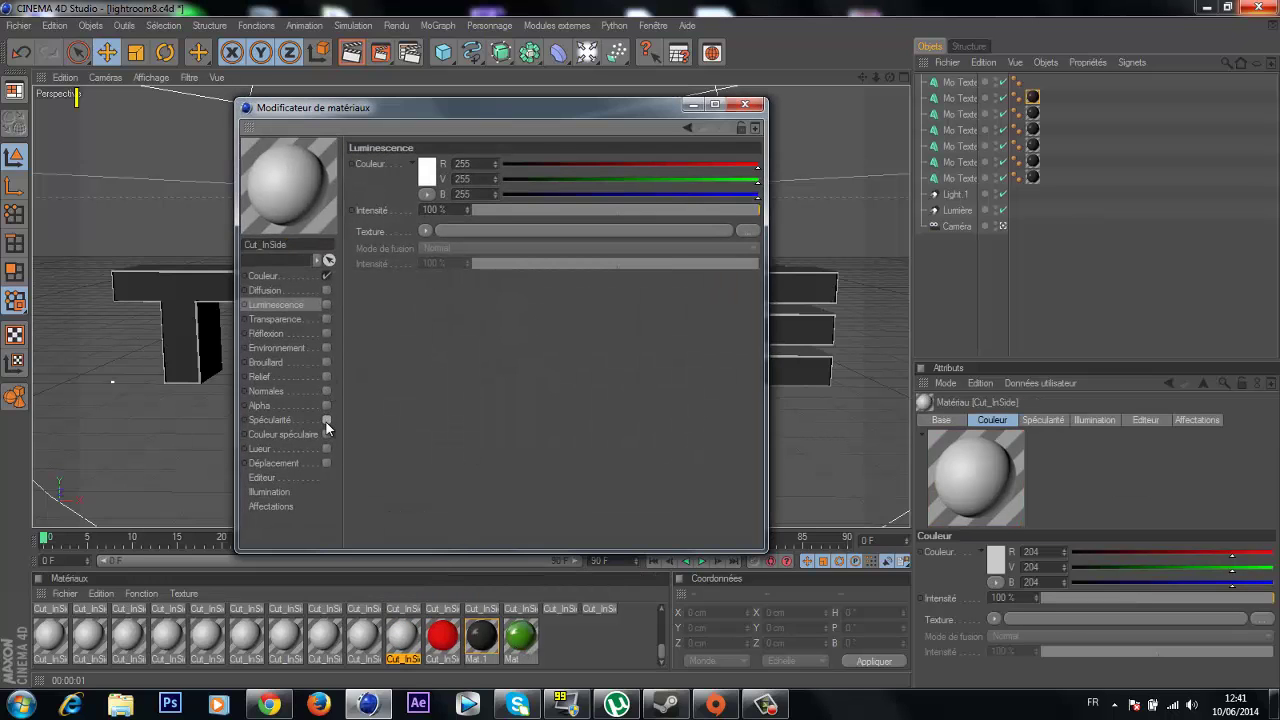
pyautogui.click(306, 273)
pyautogui.click(425, 168)
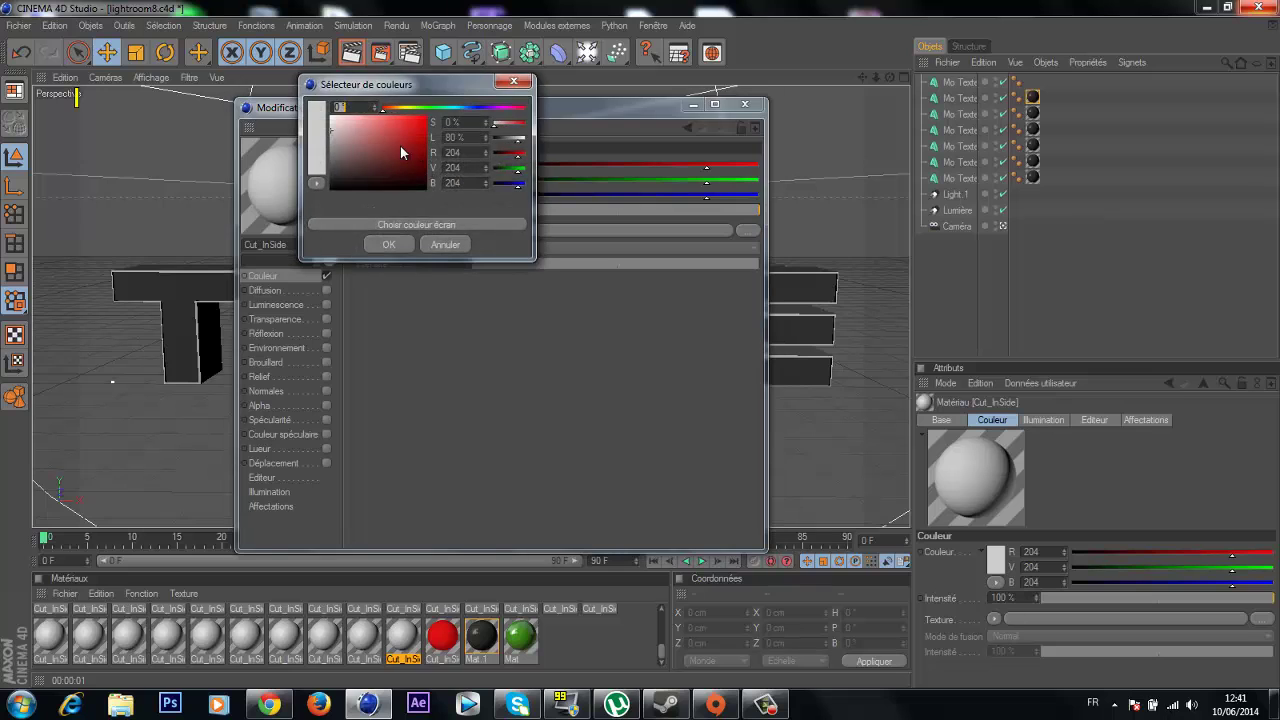
pyautogui.click(648, 104)
pyautogui.click(333, 131)
pyautogui.click(389, 246)
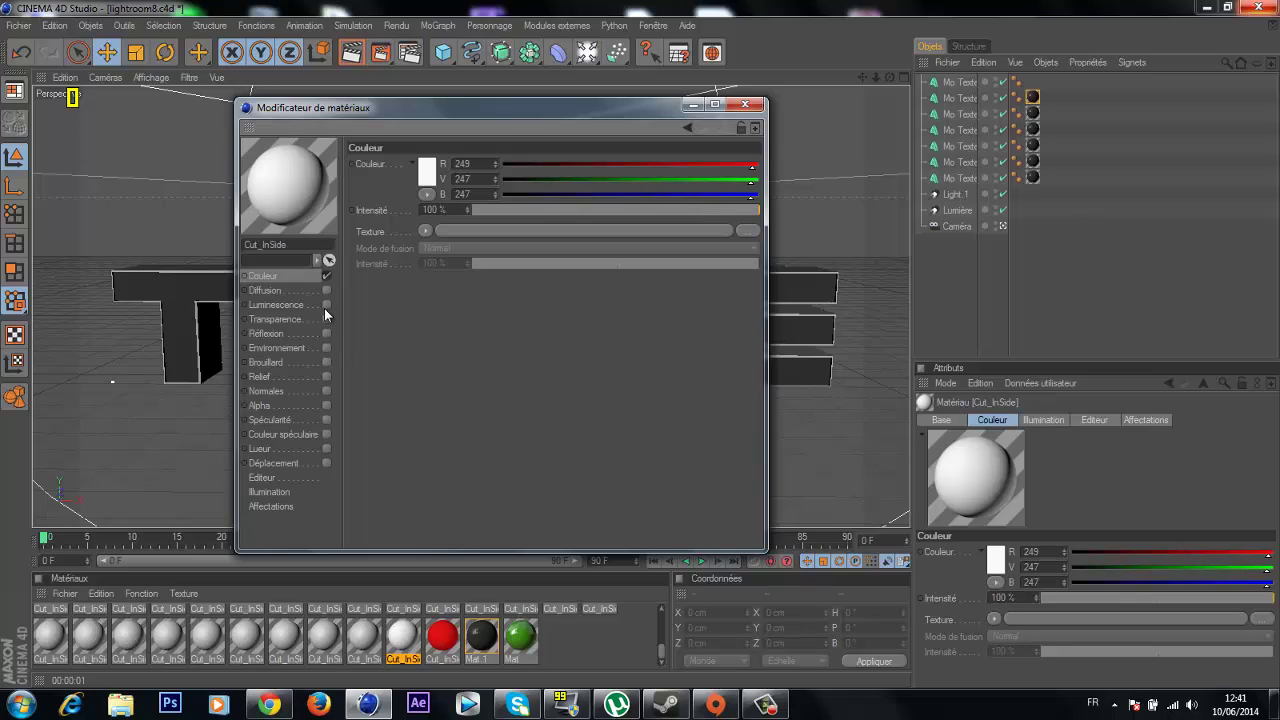
# Enable luminescence at 24% and reflection at 16%, then close the material editor.
pyautogui.click(326, 304)
pyautogui.click(253, 304)
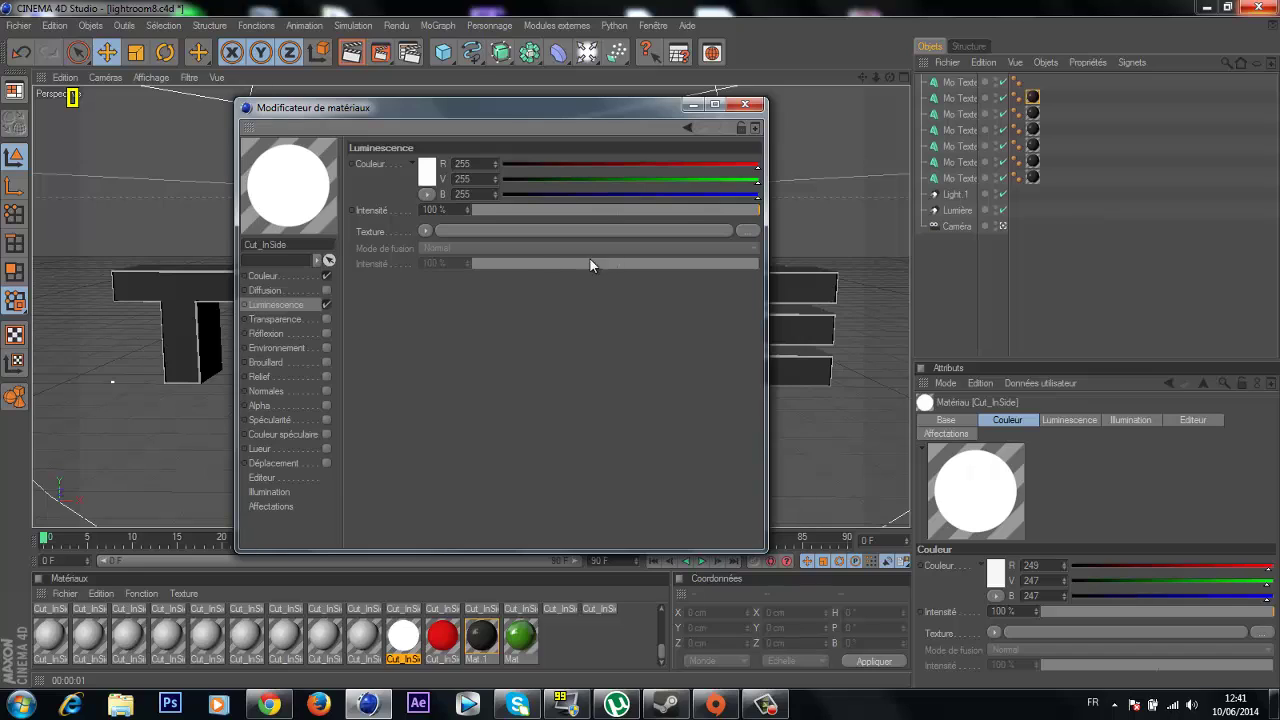
pyautogui.moveTo(694, 213); pyautogui.dragTo(520, 212)
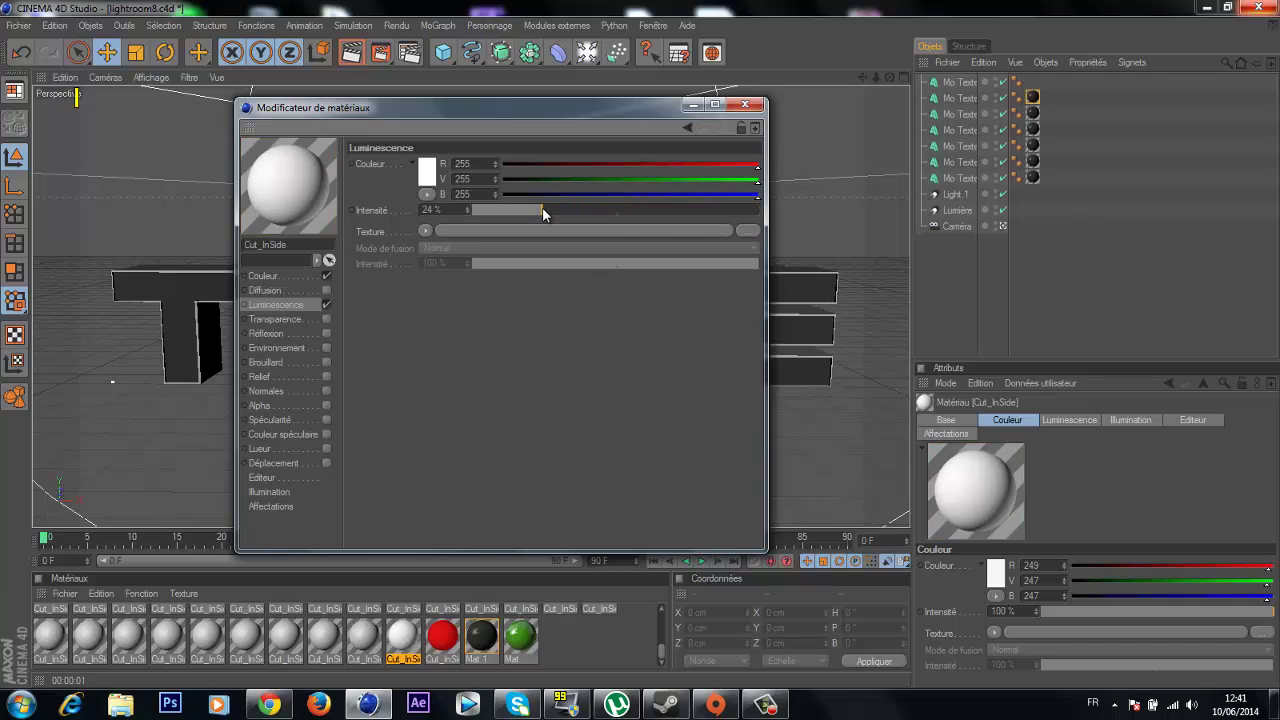
pyautogui.click(325, 333)
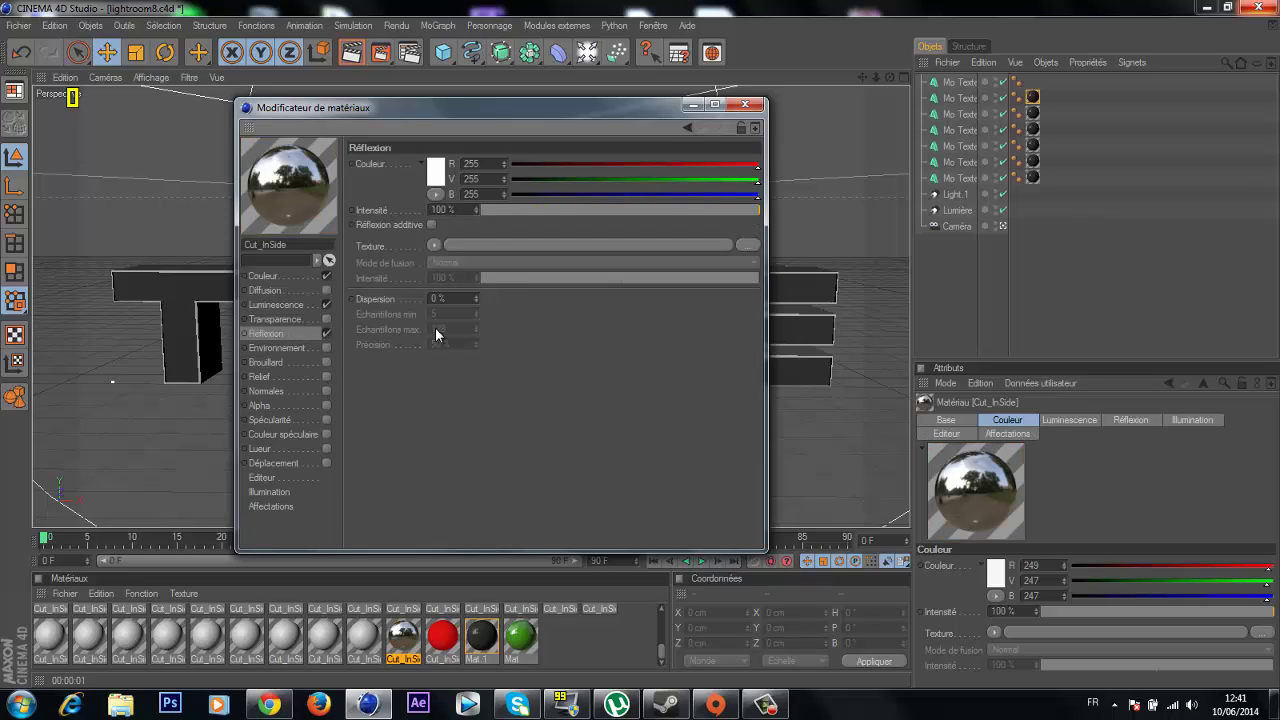
pyautogui.moveTo(670, 209); pyautogui.dragTo(525, 212)
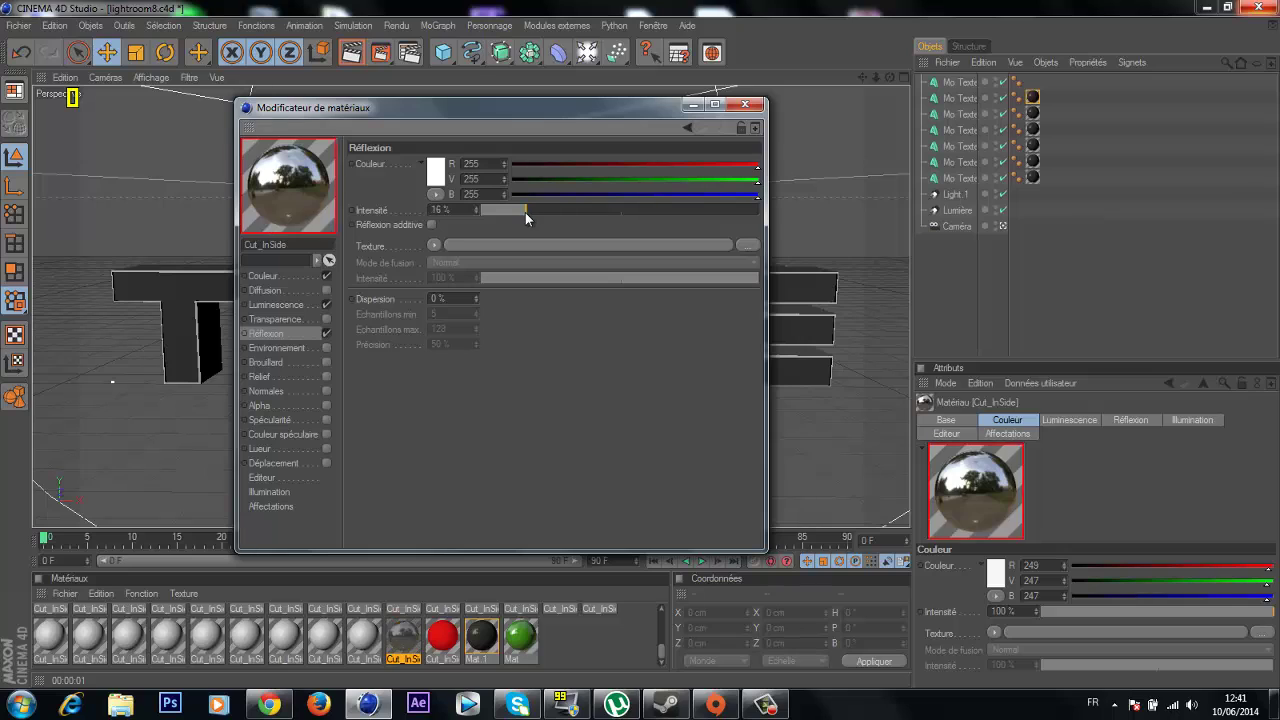
pyautogui.click(434, 246)
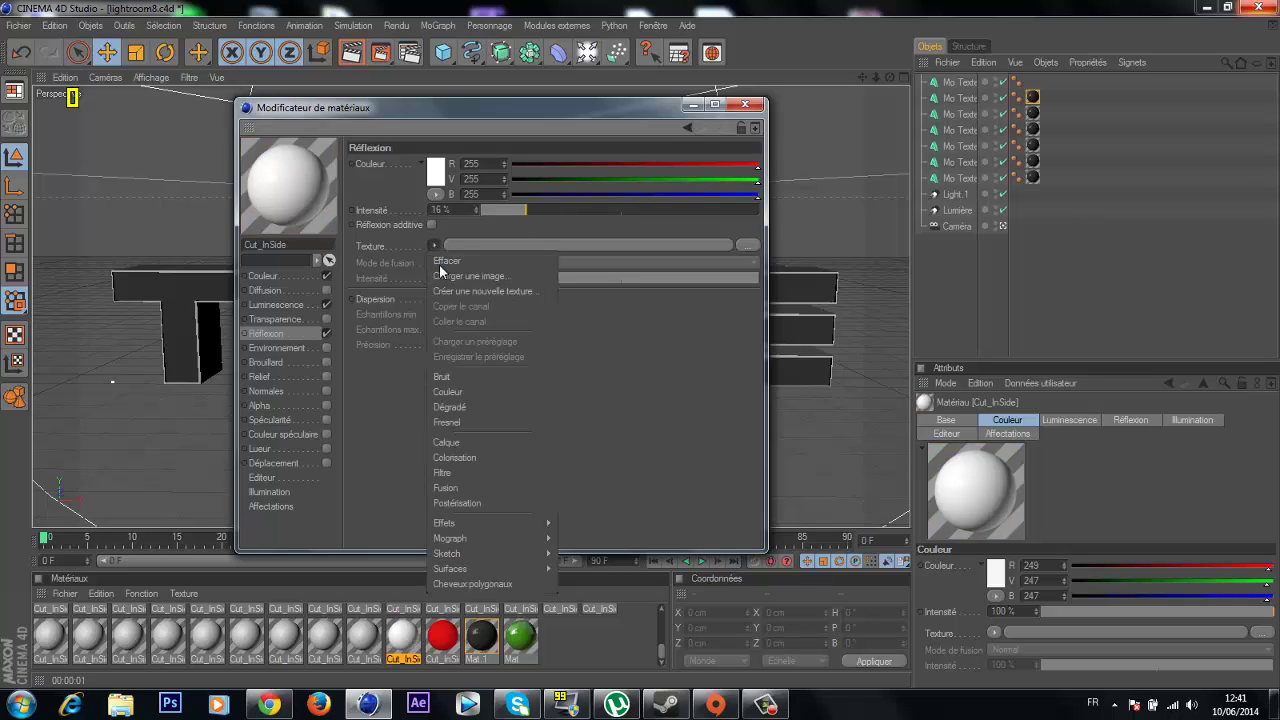
pyautogui.click(587, 374)
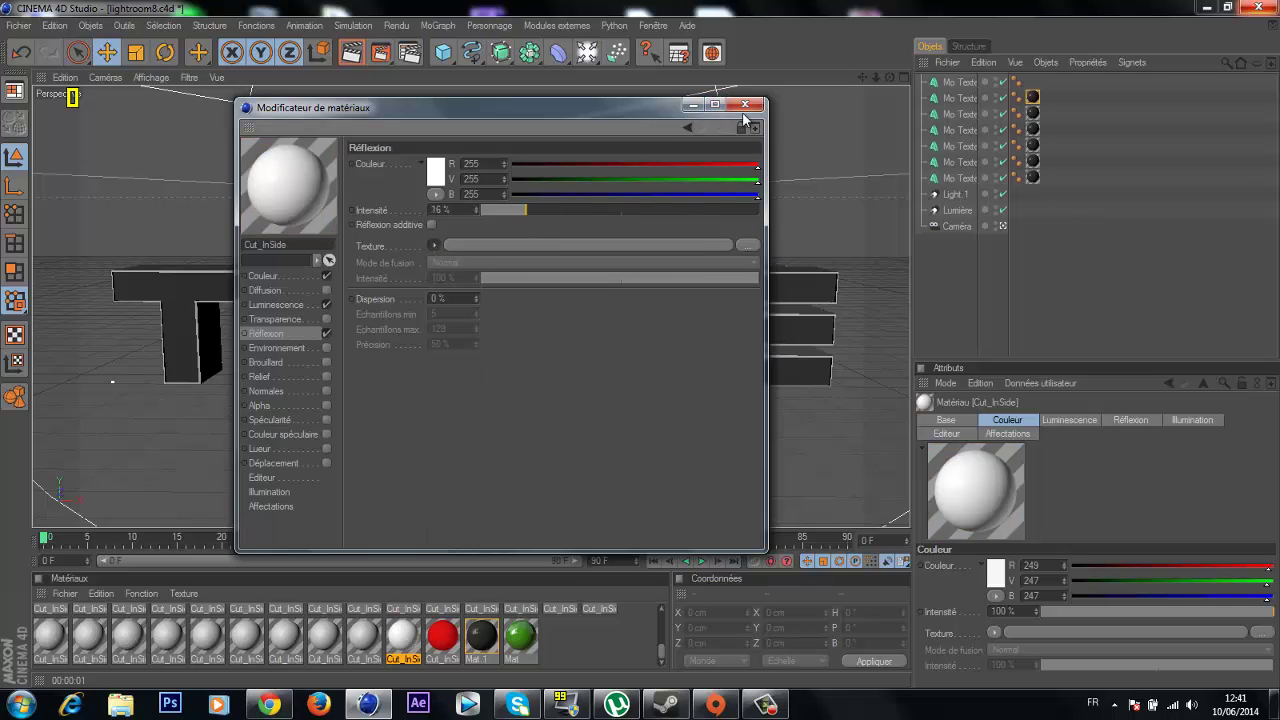
pyautogui.click(745, 104)
# Apply Cut_InSide to the first Mo Texte object and check a render preview.
pyautogui.moveTo(405, 642); pyautogui.dragTo(962, 87)
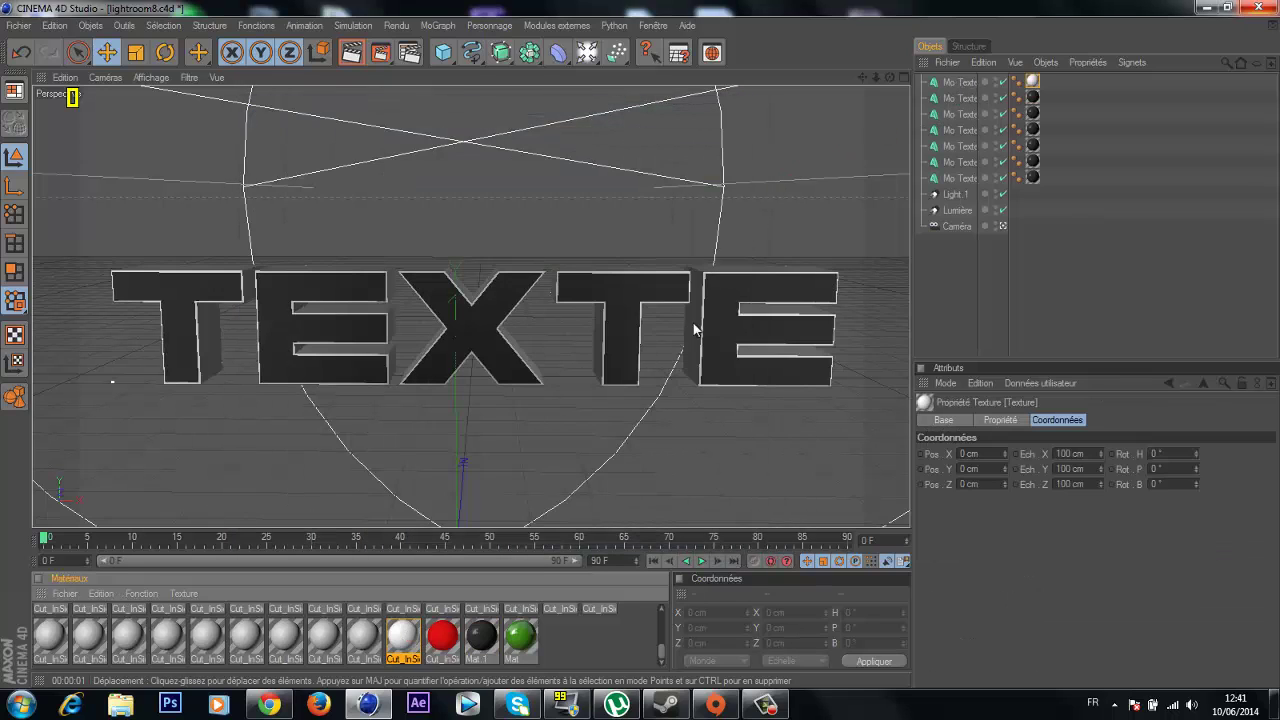
pyautogui.click(352, 53)
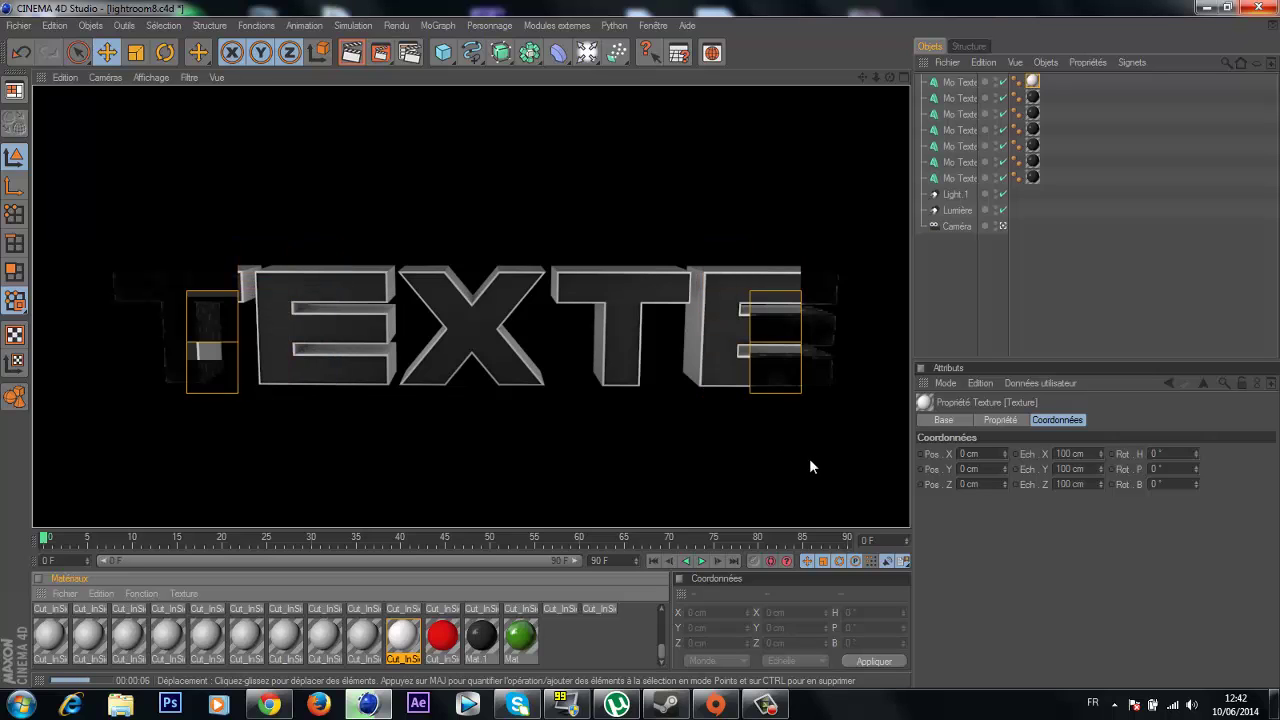
pyautogui.click(616, 474)
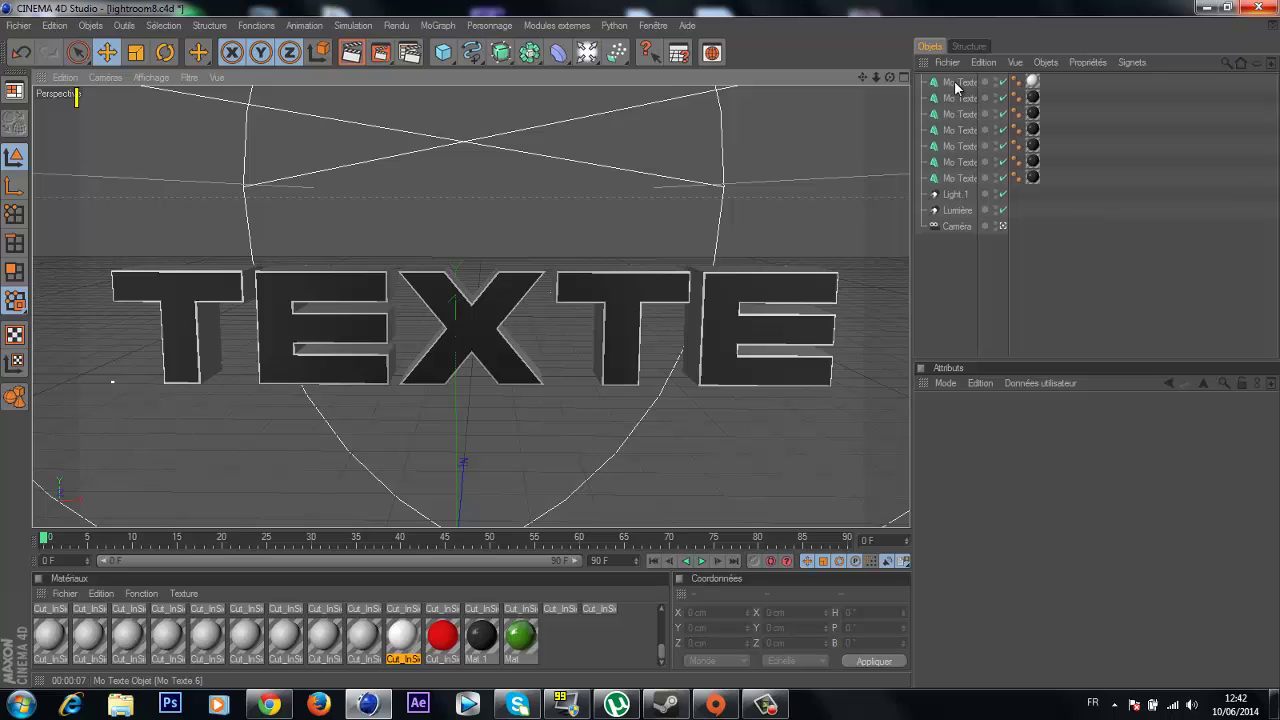
# Select four Mo Texte objects together in the Object Manager.
pyautogui.click(958, 178)
pyautogui.keyDown('ctrl'); pyautogui.click(958, 82); pyautogui.keyUp('ctrl')
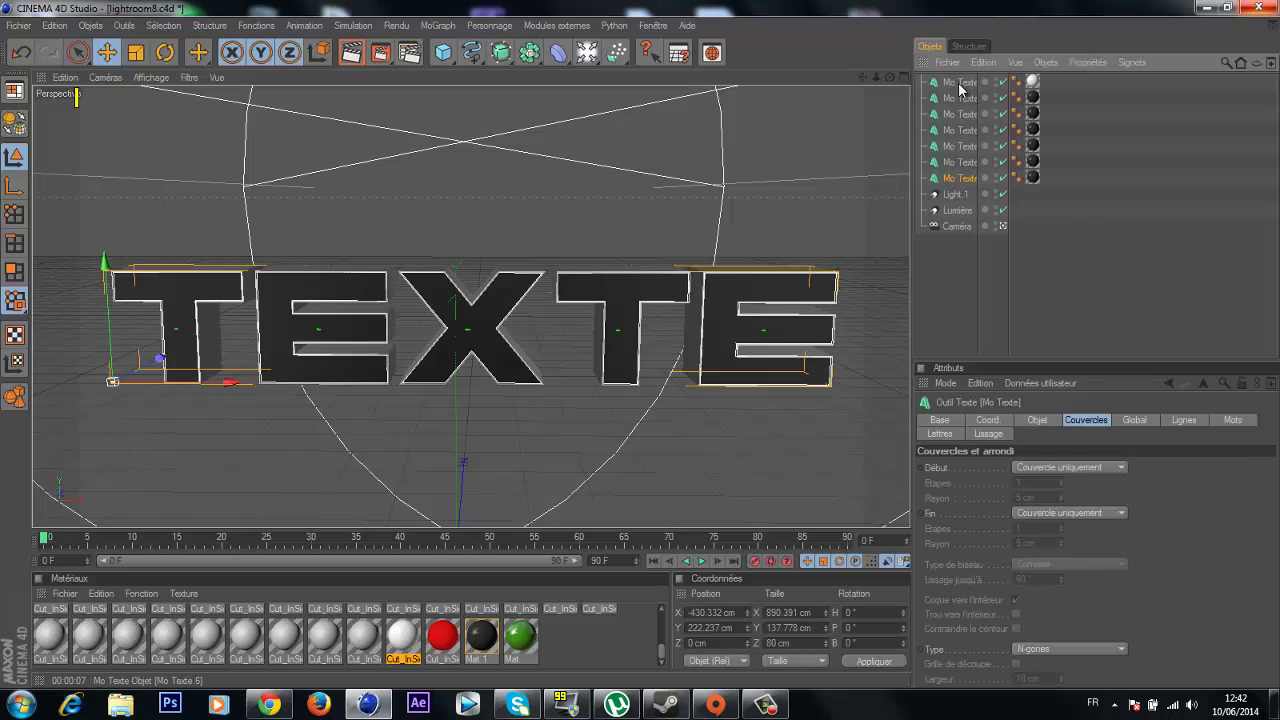
pyautogui.keyDown('ctrl'); pyautogui.click(958, 162); pyautogui.keyUp('ctrl')
pyautogui.keyDown('ctrl'); pyautogui.click(958, 146); pyautogui.keyUp('ctrl')
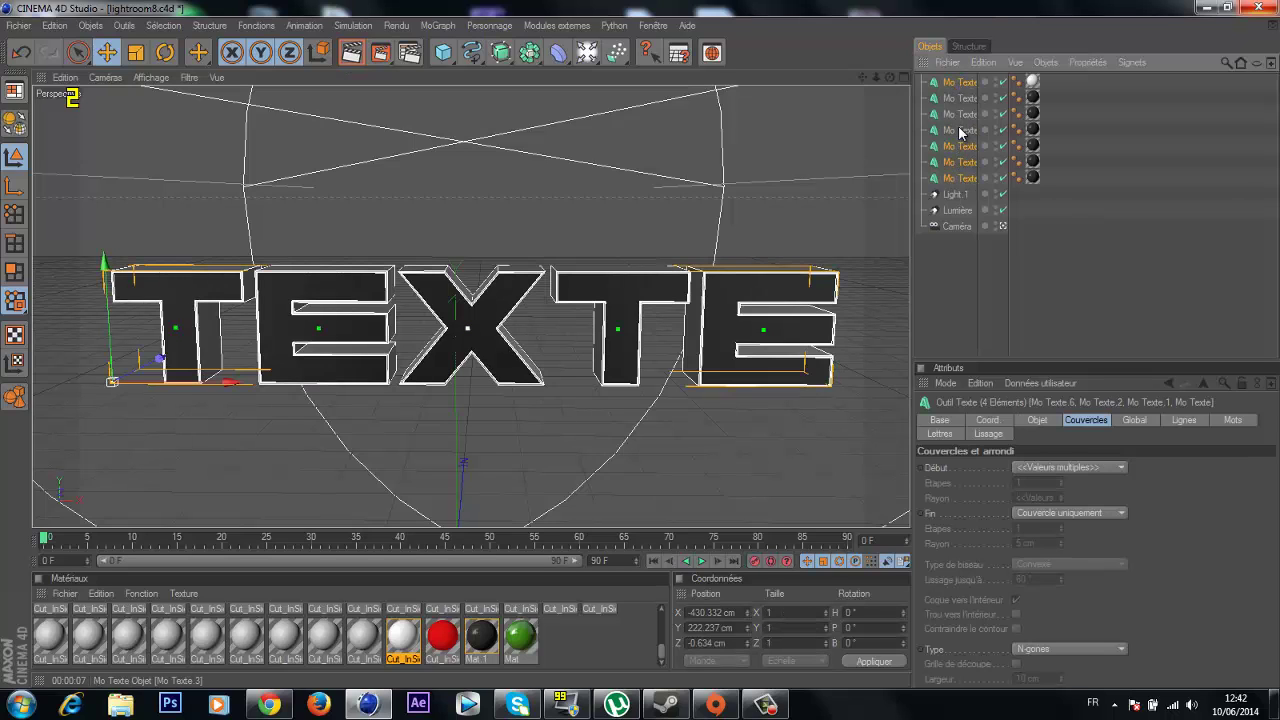